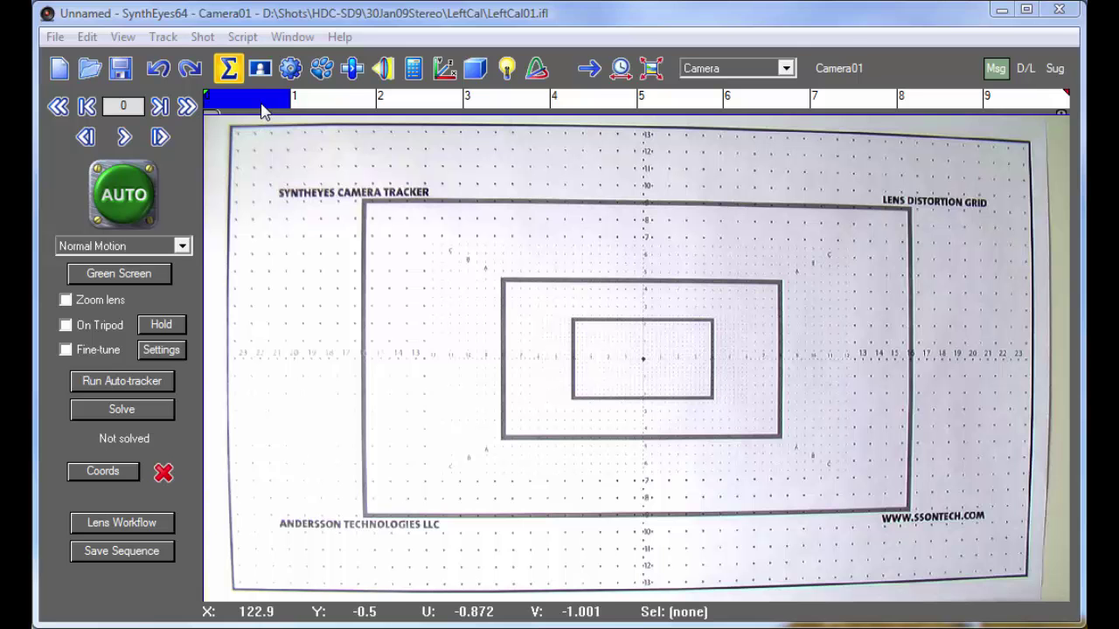
{"action": "mouse_move", "coordinate": [262, 109]}
{"action": "left_mouse_down"}
{"action": "mouse_move", "coordinate": [637, 118]}
{"action": "mouse_move", "coordinate": [1010, 145]}
{"action": "mouse_move", "coordinate": [681, 112]}
{"action": "mouse_move", "coordinate": [233, 114]}
{"action": "left_mouse_up"}
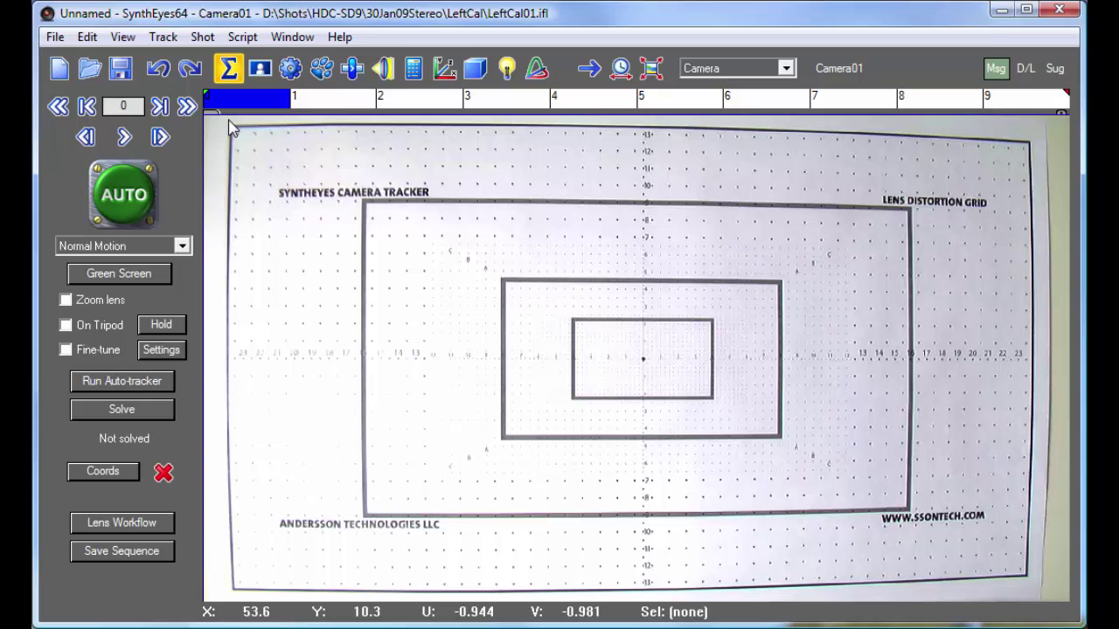
{"action": "left_click_drag", "start_coordinate": [307, 107], "coordinate": [254, 122]}
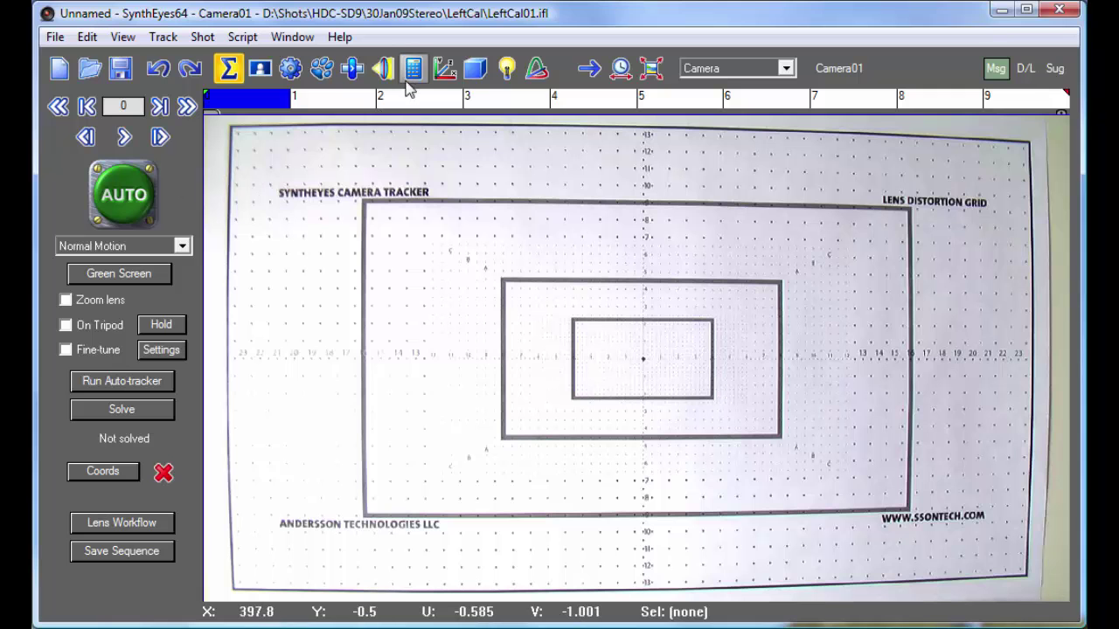
- Add an unoriented lens alignment line from the innermost rectangle's upper-left corner outward toward the grid's upper edge
{"action": "left_click", "coordinate": [383, 67]}
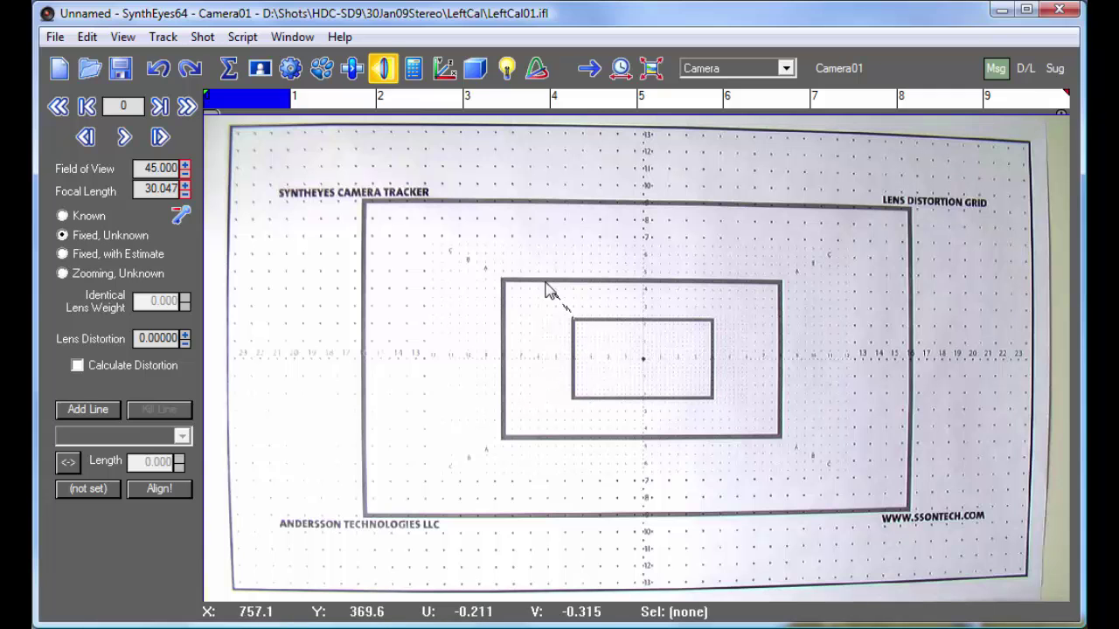
{"action": "left_click", "coordinate": [112, 411]}
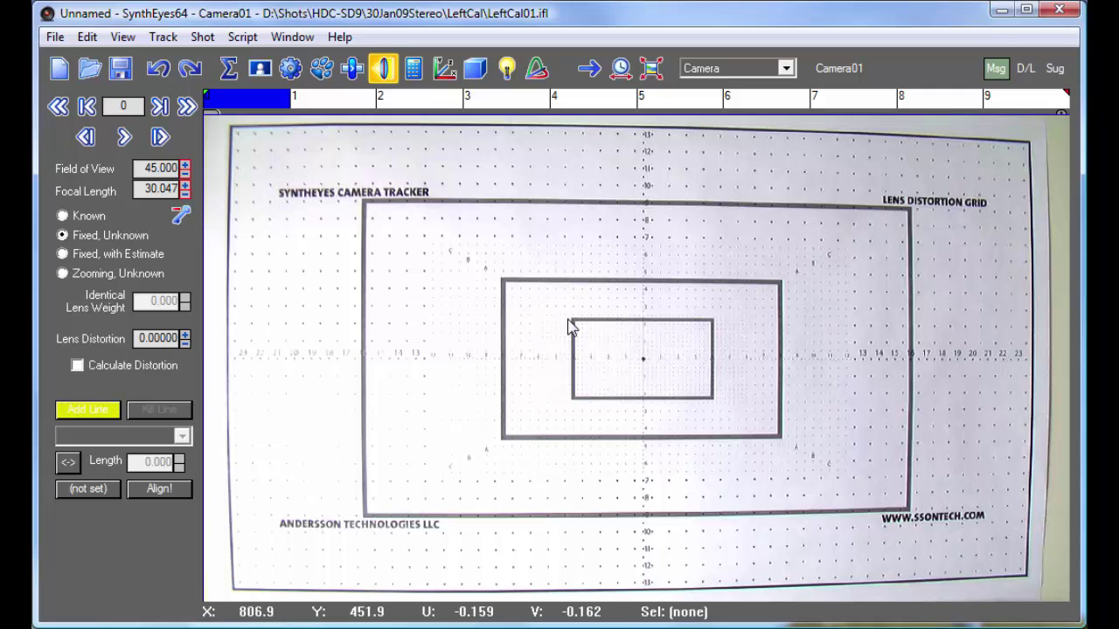
{"action": "left_click_drag", "start_coordinate": [573, 322], "coordinate": [361, 134]}
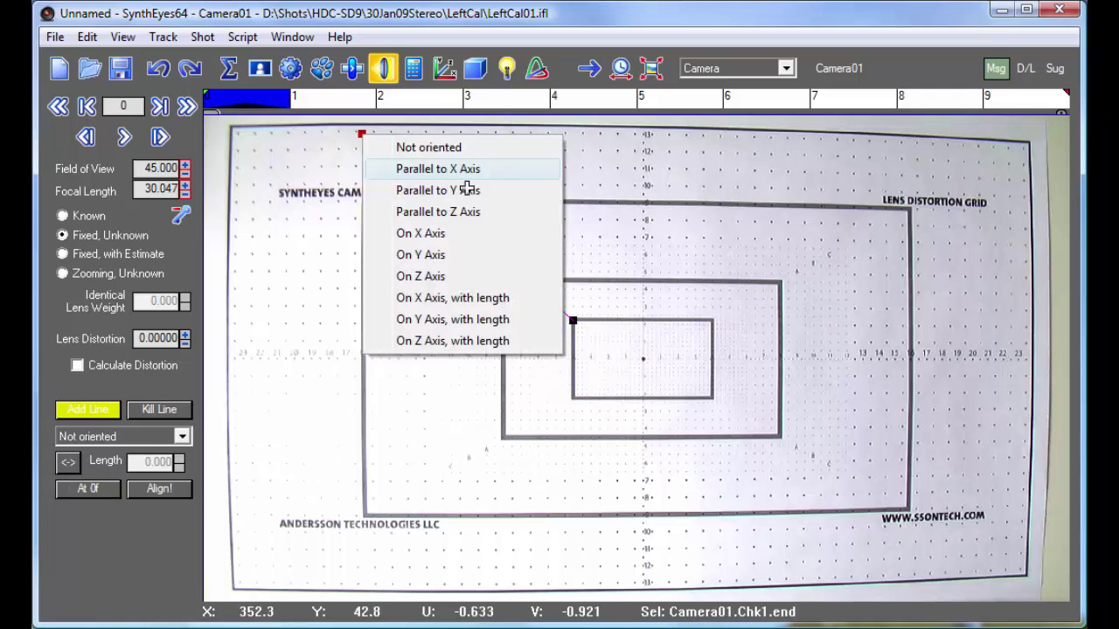
{"action": "left_click", "coordinate": [446, 147]}
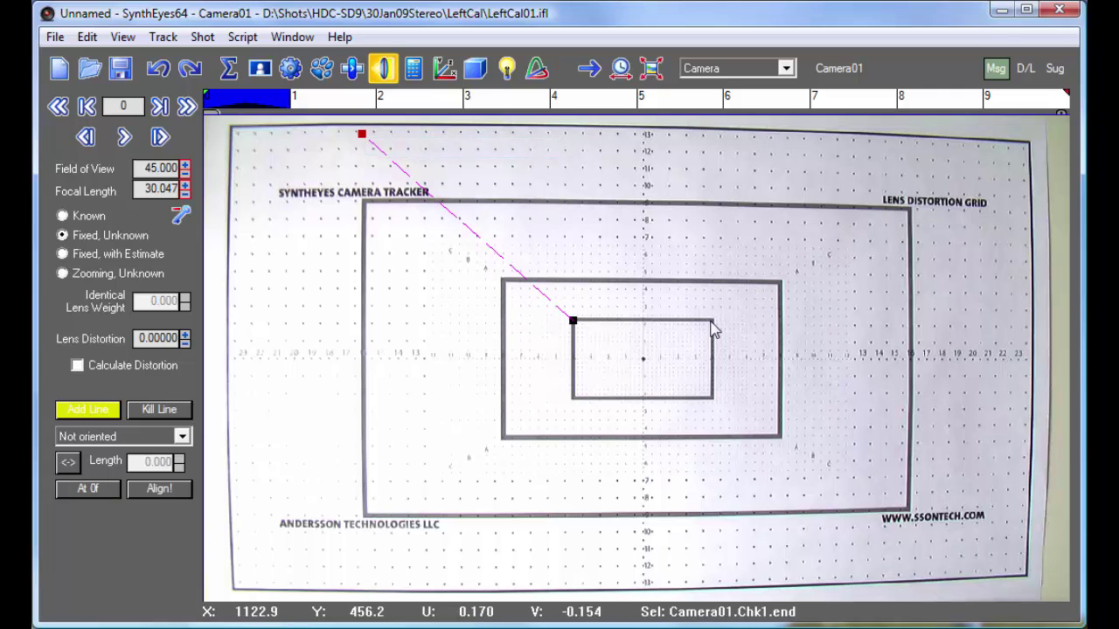
- Draw three more unoriented lines running outward from the innermost rectangle's upper-right, lower-right and lower-left corners
{"action": "left_click_drag", "start_coordinate": [710, 320], "coordinate": [1021, 138]}
{"action": "left_click", "coordinate": [1059, 156]}
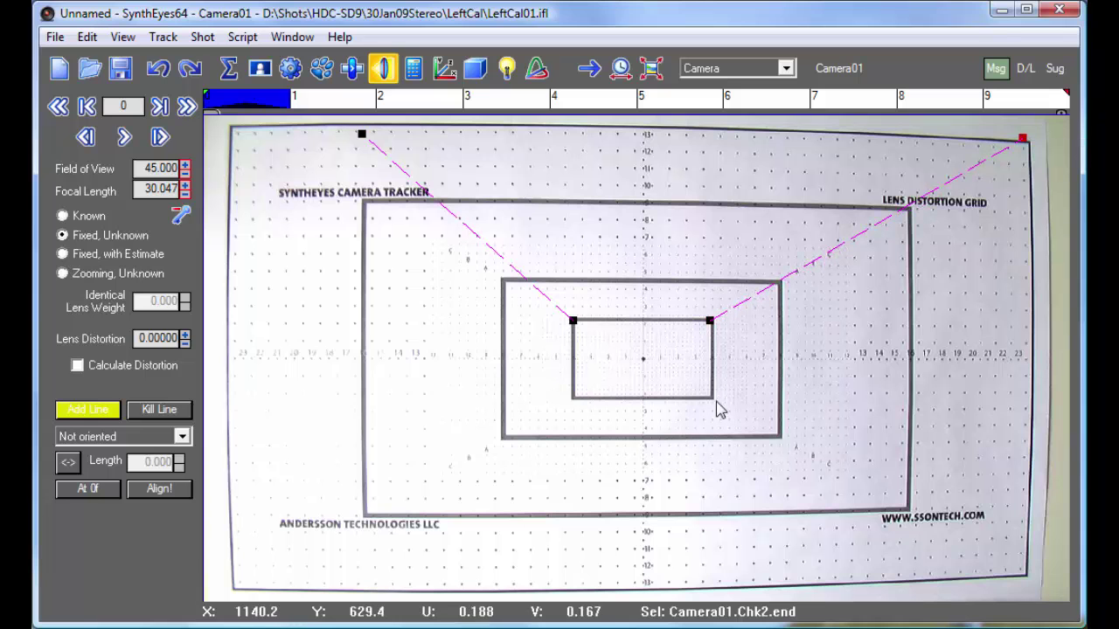
{"action": "left_click_drag", "start_coordinate": [709, 396], "coordinate": [985, 572]}
{"action": "left_click", "coordinate": [1078, 586]}
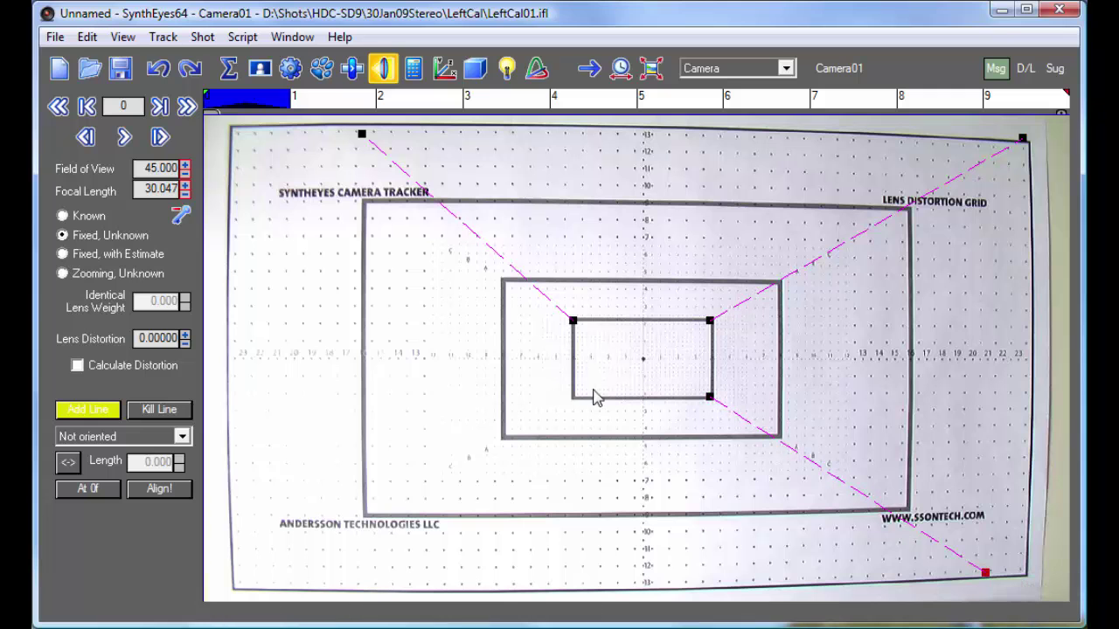
{"action": "left_click_drag", "start_coordinate": [573, 396], "coordinate": [321, 592]}
{"action": "left_click", "coordinate": [437, 603]}
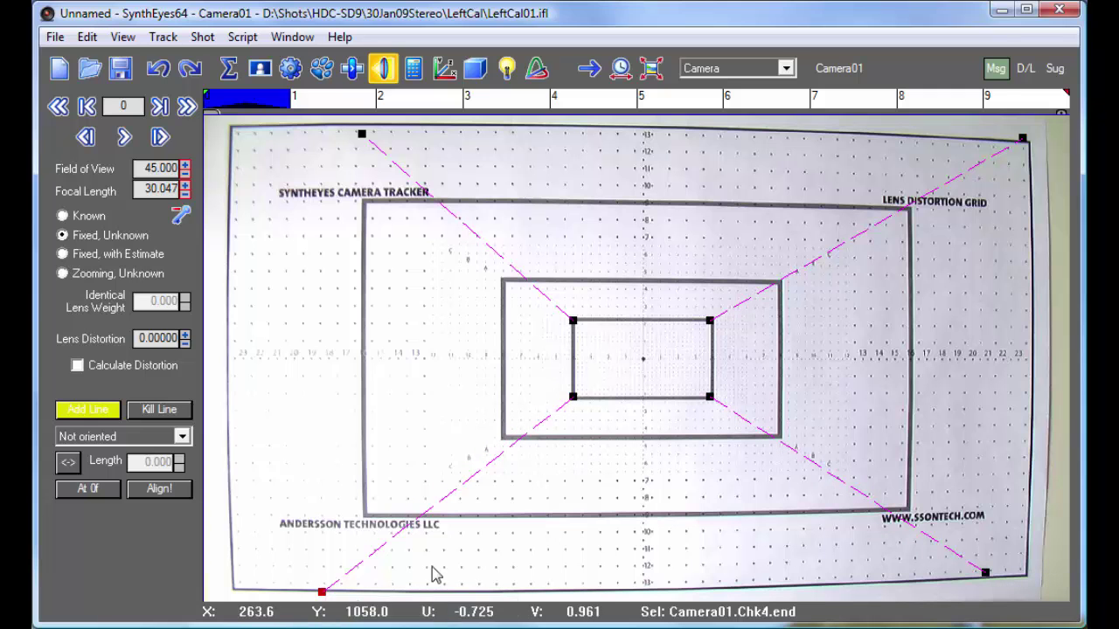
- On frame 5, move the outer ends of the two upper lines onto the innermost rectangle's upper corners
{"action": "left_click_drag", "start_coordinate": [381, 103], "coordinate": [679, 102]}
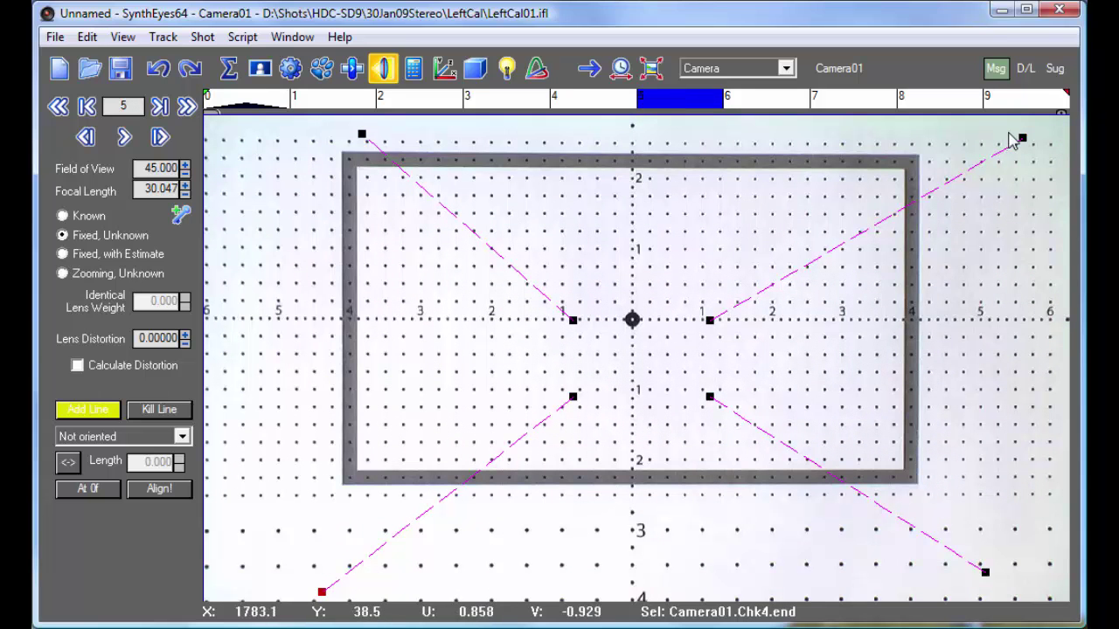
{"action": "left_click_drag", "start_coordinate": [1023, 138], "coordinate": [864, 145]}
{"action": "scroll", "coordinate": [914, 166], "scroll_direction": "up", "scroll_amount": 5}
{"action": "scroll", "coordinate": [860, 166], "scroll_direction": "down", "scroll_amount": 5}
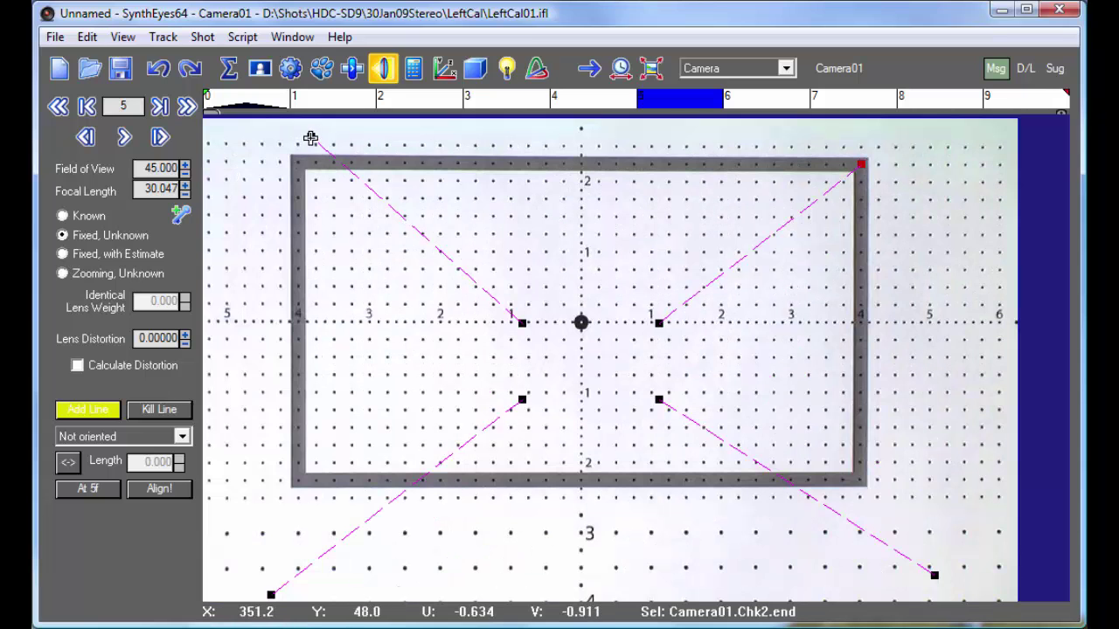
{"action": "left_click_drag", "start_coordinate": [310, 137], "coordinate": [299, 165]}
{"action": "scroll", "coordinate": [299, 165], "scroll_direction": "up", "scroll_amount": 5}
{"action": "left_click", "coordinate": [298, 157]}
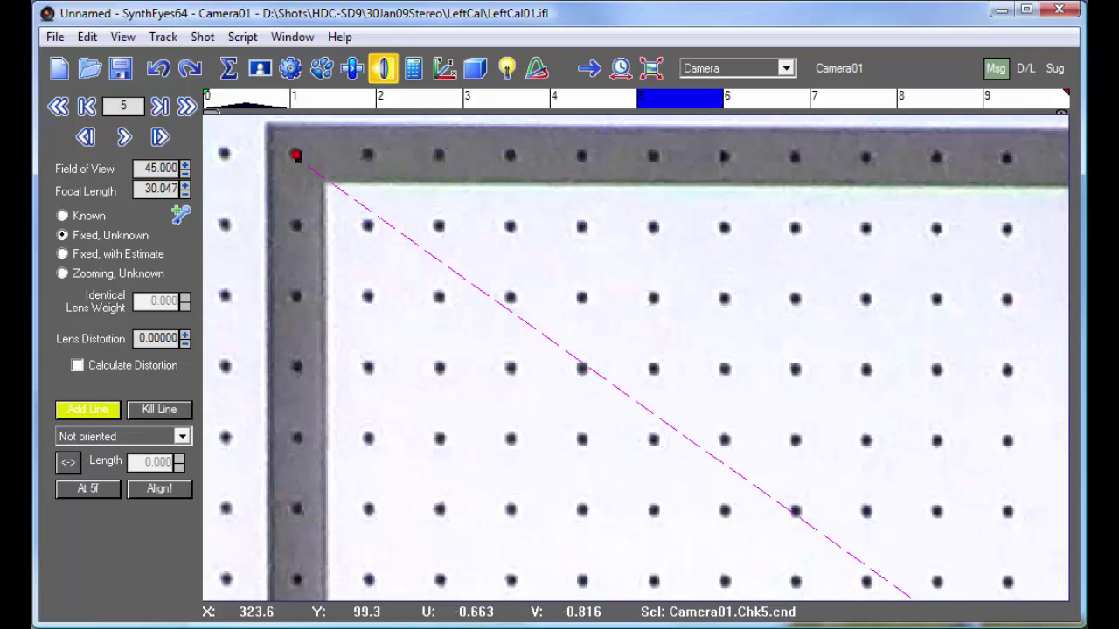
{"action": "right_click", "coordinate": [297, 155]}
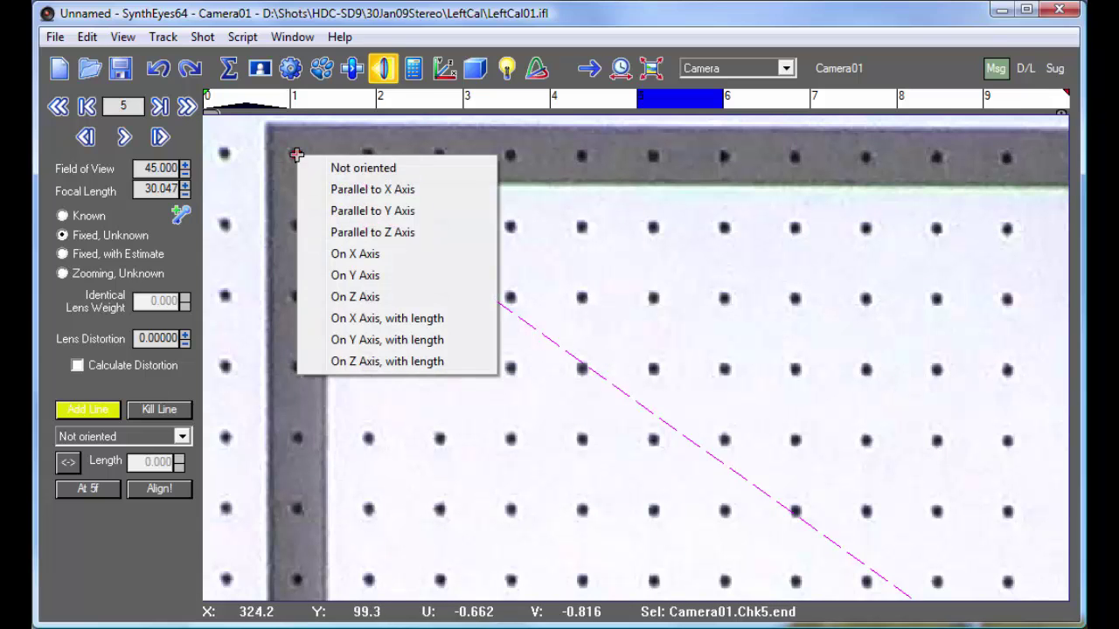
{"action": "left_click", "coordinate": [349, 173]}
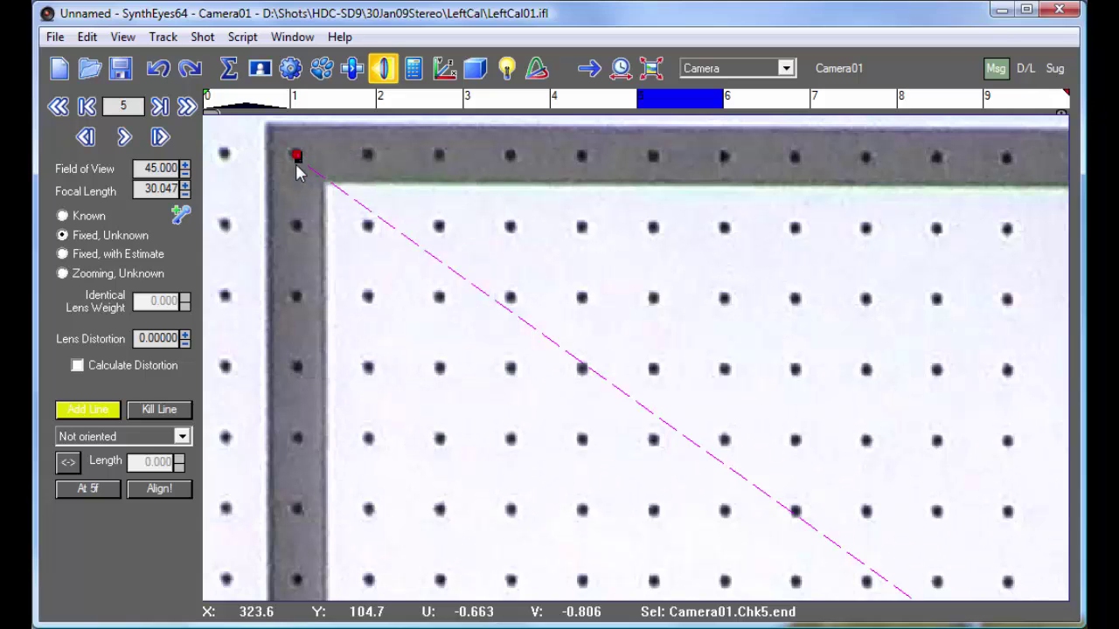
{"action": "left_click", "coordinate": [298, 157]}
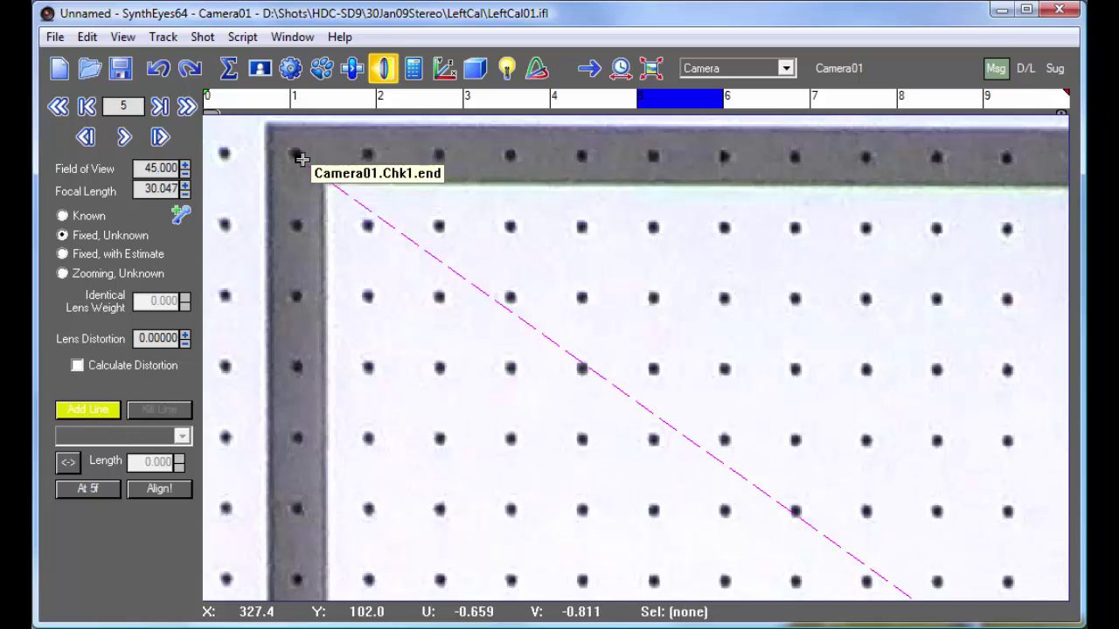
- Align the upper-left line's outer end with the rectangle's corner dot and stop adding lines
{"action": "left_click", "coordinate": [297, 159]}
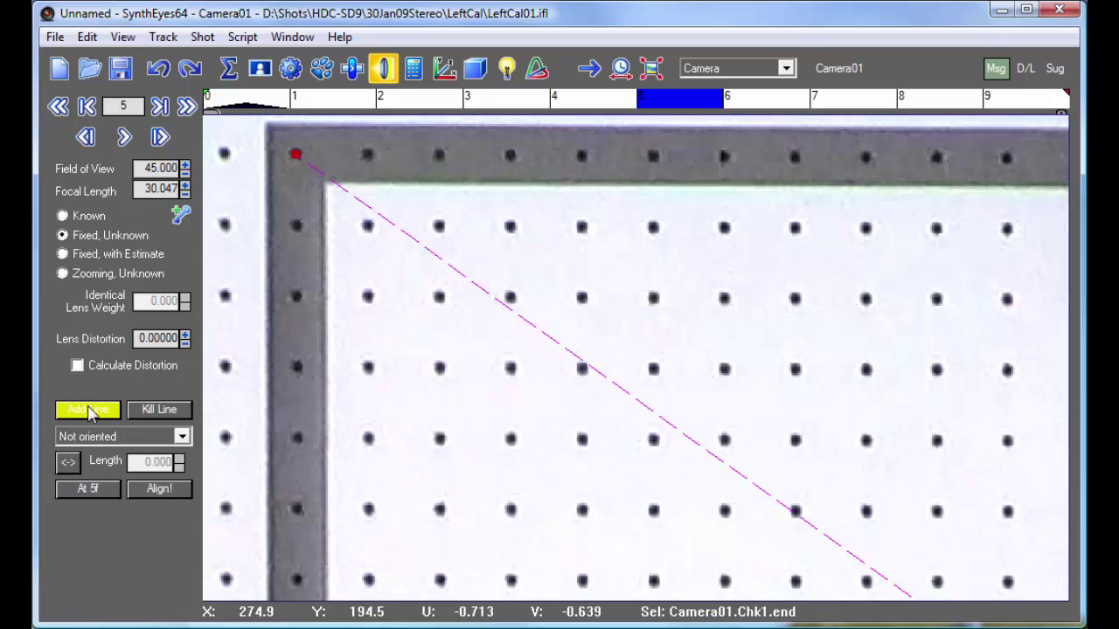
{"action": "left_click", "coordinate": [87, 409]}
{"action": "scroll", "coordinate": [631, 214], "scroll_direction": "down", "scroll_amount": 4}
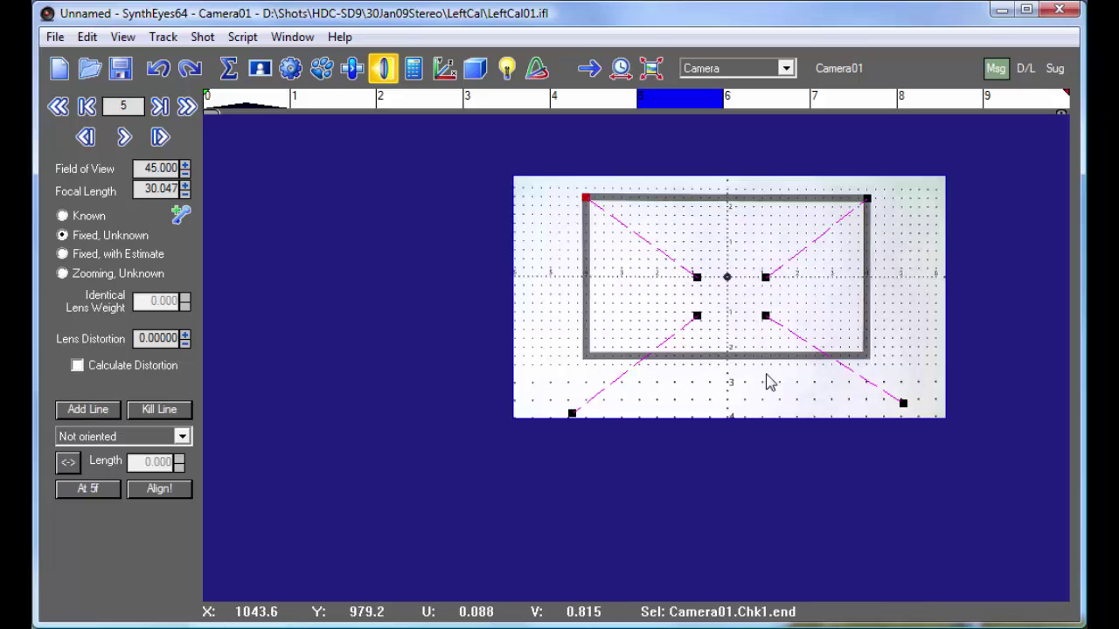
- On frame 6, move the lower-left line's outer end onto the rectangle's lower-left corner dot
{"action": "left_click", "coordinate": [764, 96]}
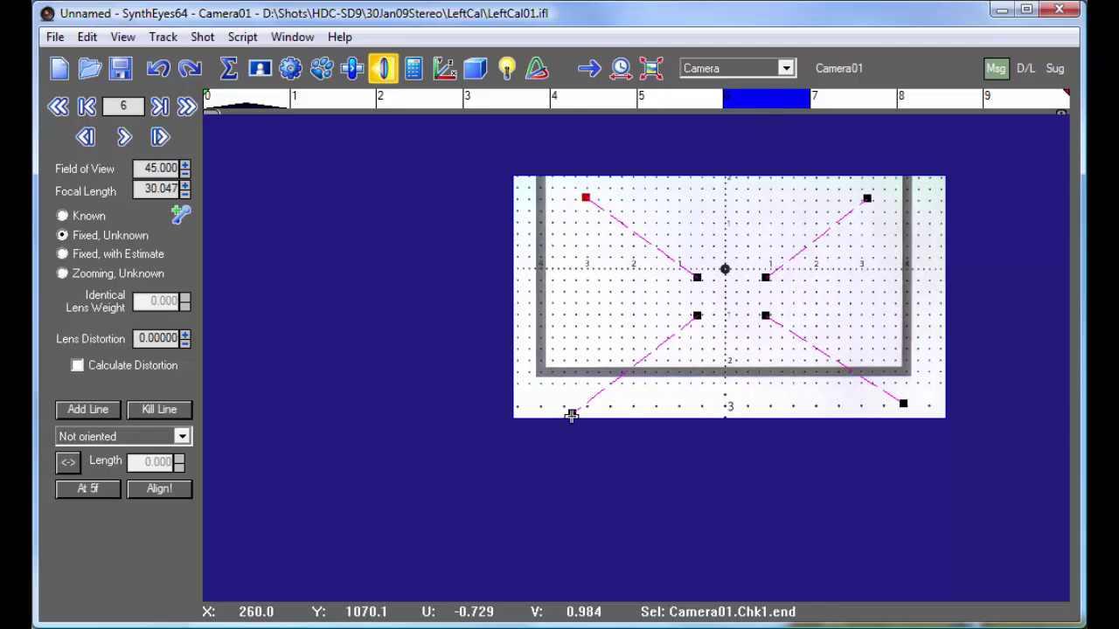
{"action": "left_click_drag", "start_coordinate": [571, 416], "coordinate": [546, 369]}
{"action": "scroll", "coordinate": [547, 370], "scroll_direction": "up", "scroll_amount": 5}
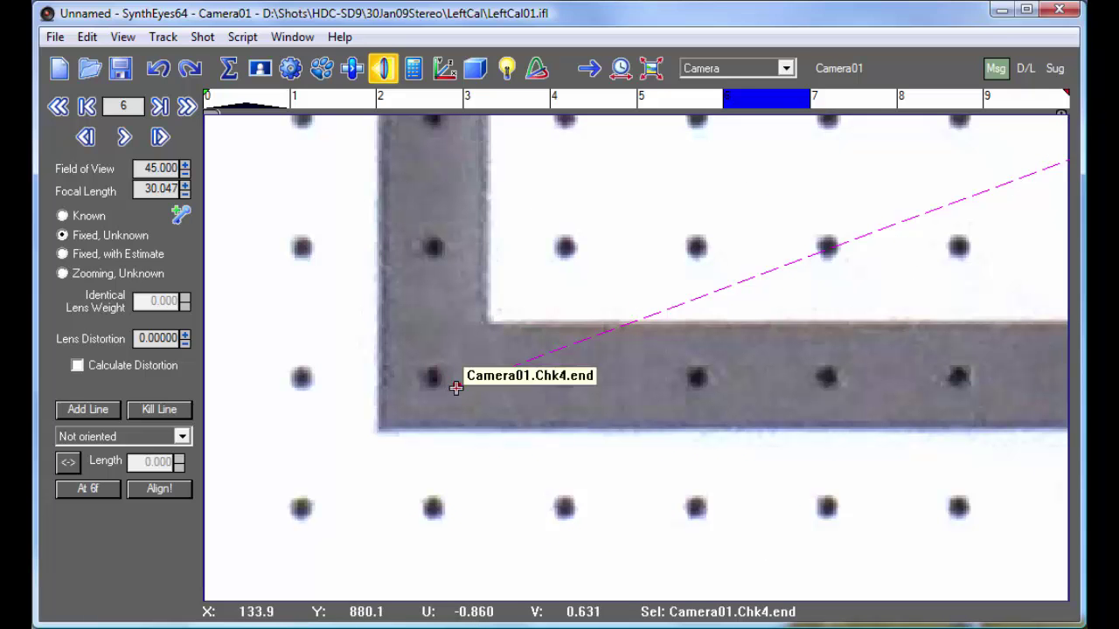
{"action": "left_click_drag", "start_coordinate": [457, 387], "coordinate": [431, 380]}
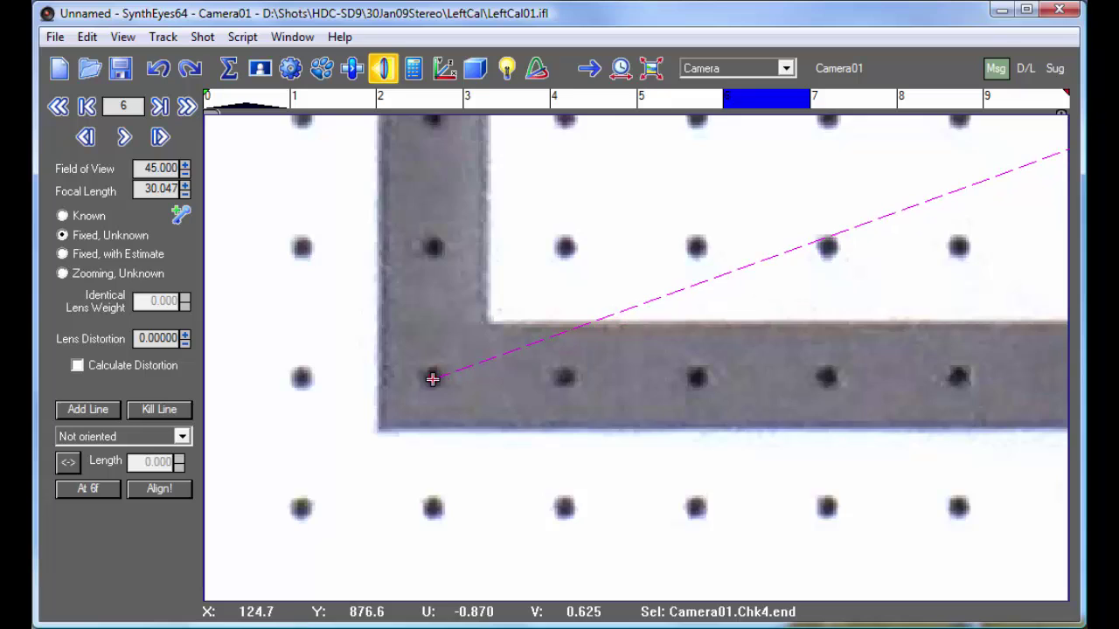
- Move the lower-right line's outer end onto the rectangle's lower-right corner dot on frame 6
{"action": "scroll", "coordinate": [431, 380], "scroll_direction": "down", "scroll_amount": 5}
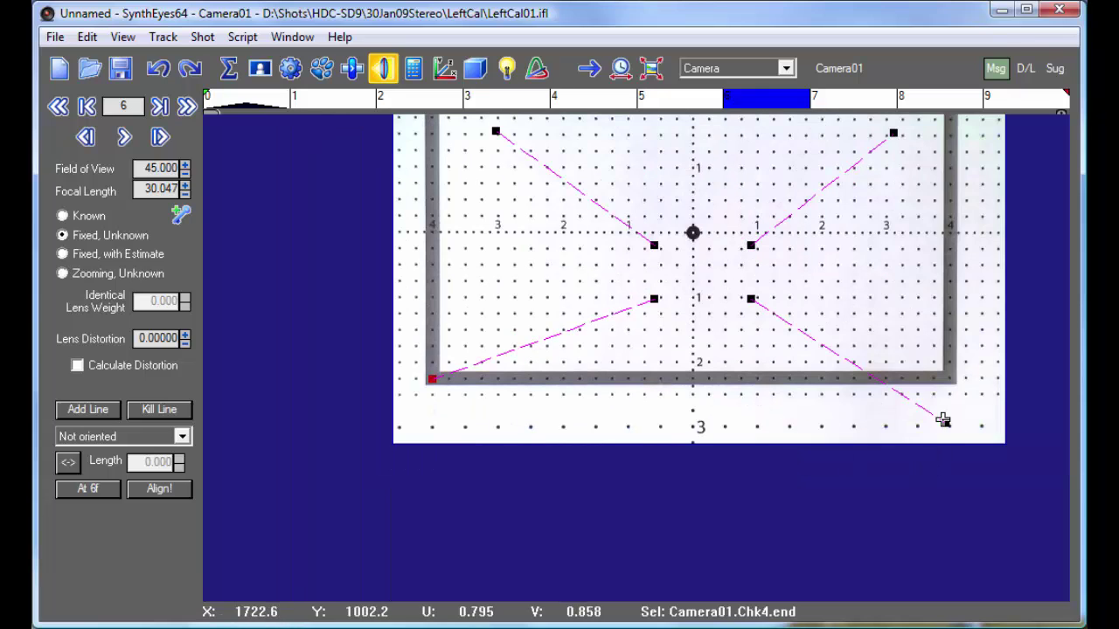
{"action": "left_click_drag", "start_coordinate": [947, 423], "coordinate": [951, 379]}
{"action": "scroll", "coordinate": [950, 379], "scroll_direction": "up", "scroll_amount": 5}
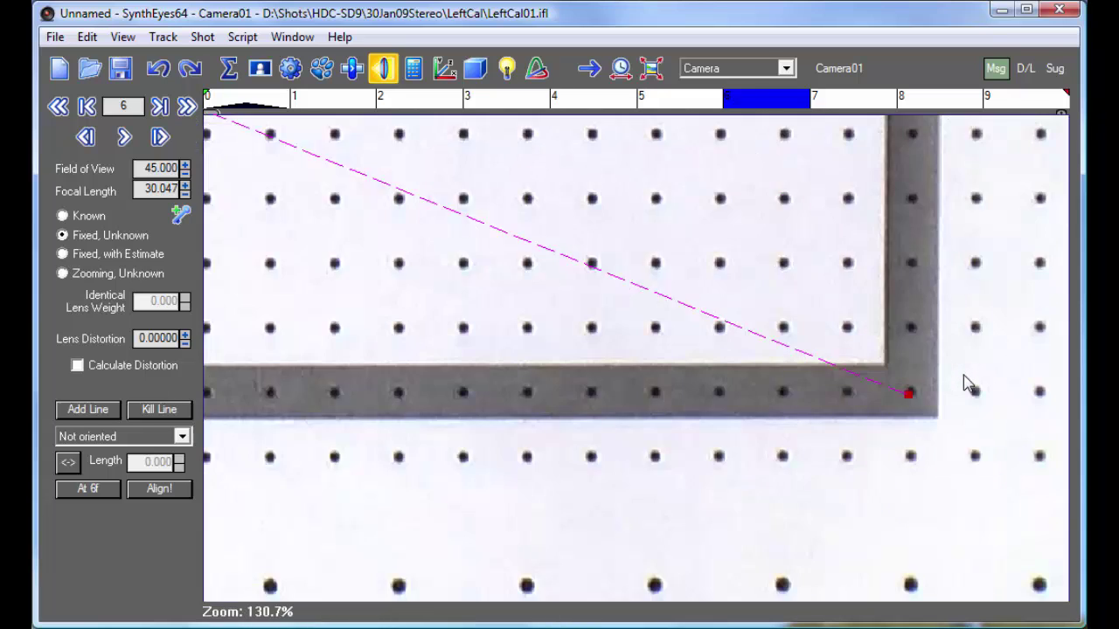
{"action": "left_click_drag", "start_coordinate": [854, 410], "coordinate": [858, 410]}
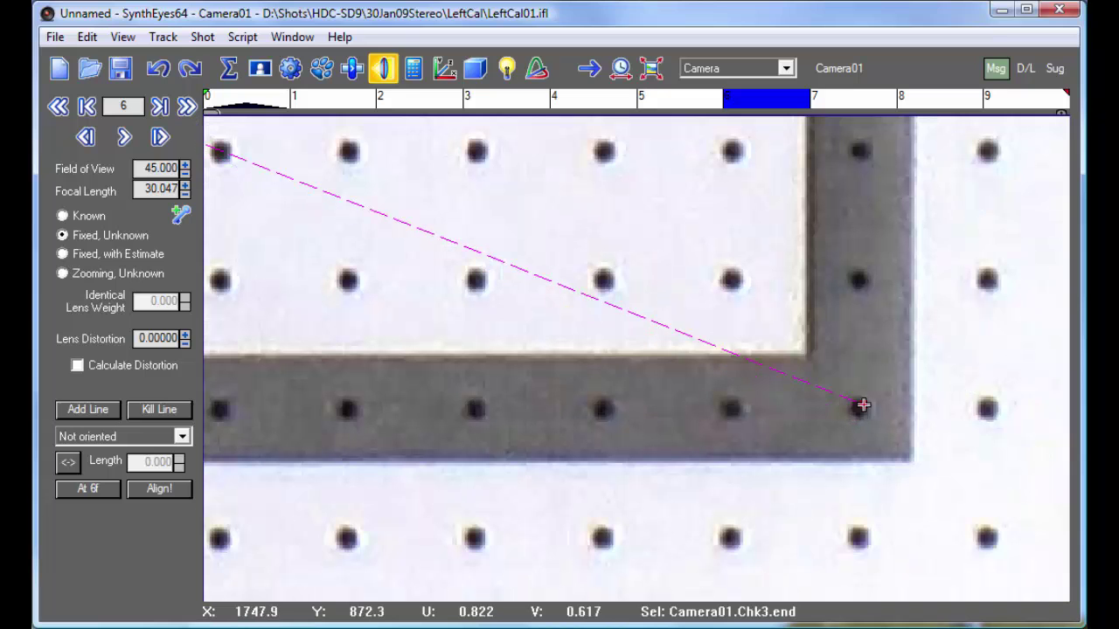
- Scrub back from frame 6 to frame 4, comparing the rectangle's corners with the four lines
{"action": "scroll", "coordinate": [858, 410], "scroll_direction": "down", "scroll_amount": 8}
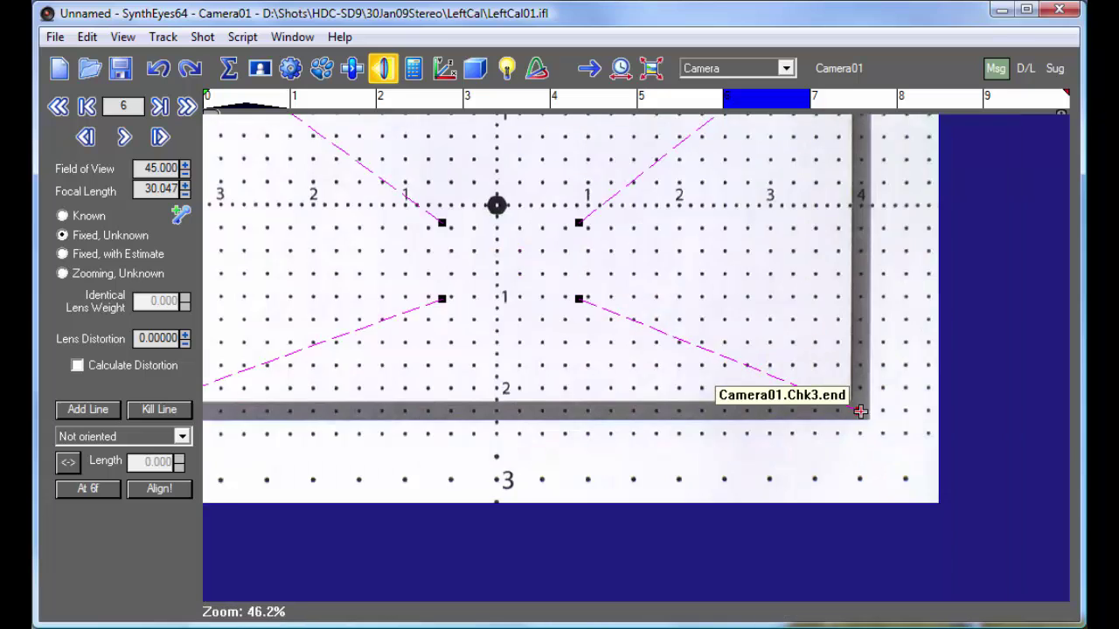
{"action": "left_click", "coordinate": [651, 68]}
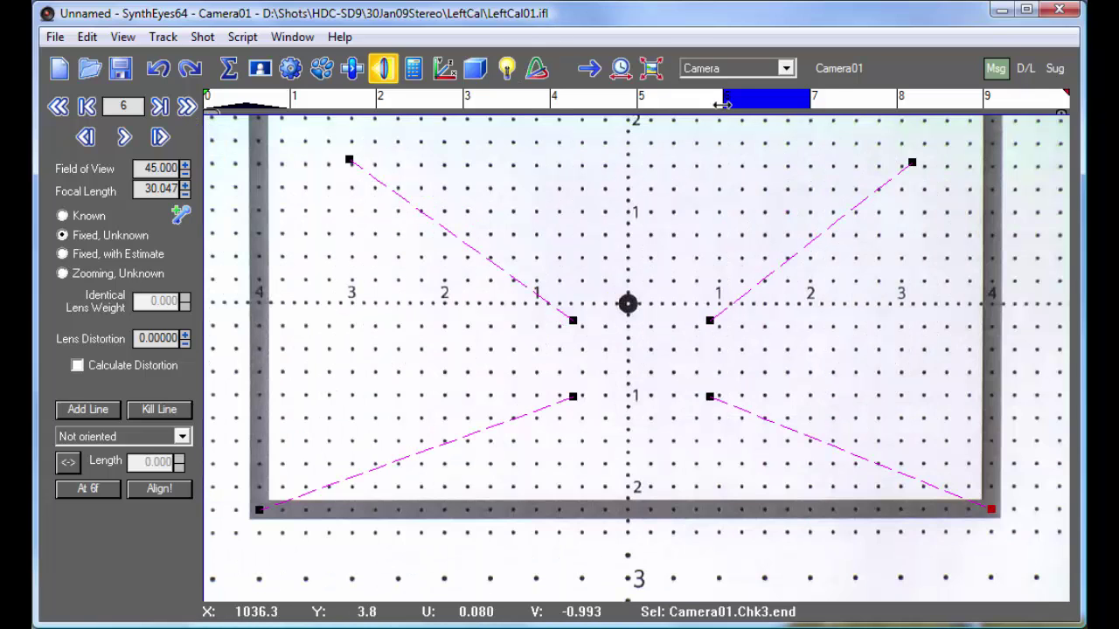
{"action": "left_click", "coordinate": [717, 101]}
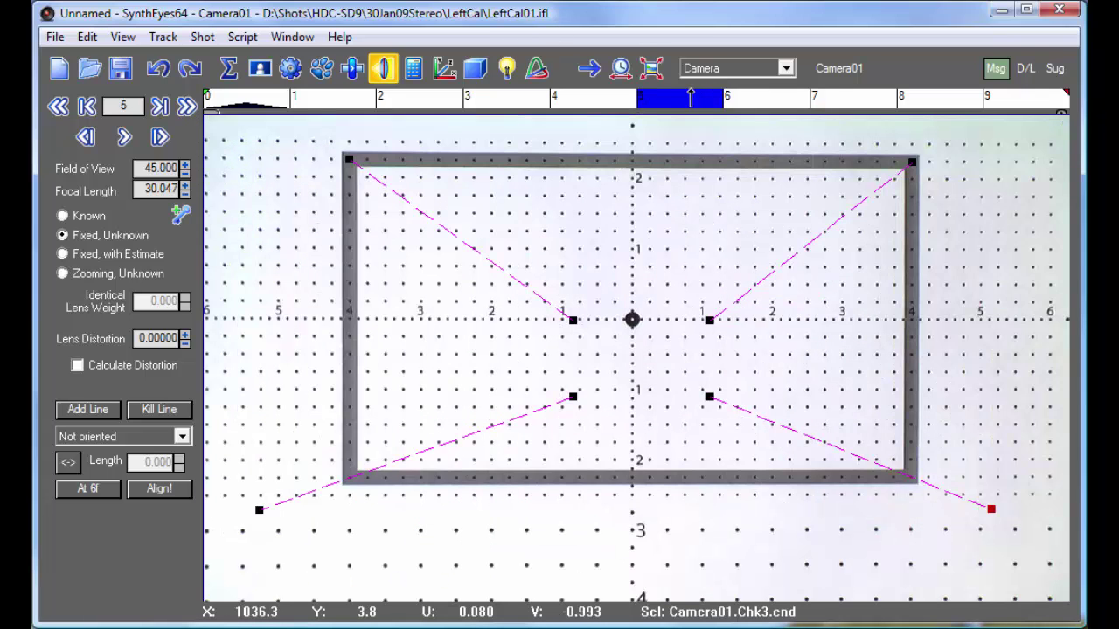
{"action": "left_click_drag", "start_coordinate": [674, 96], "coordinate": [579, 185]}
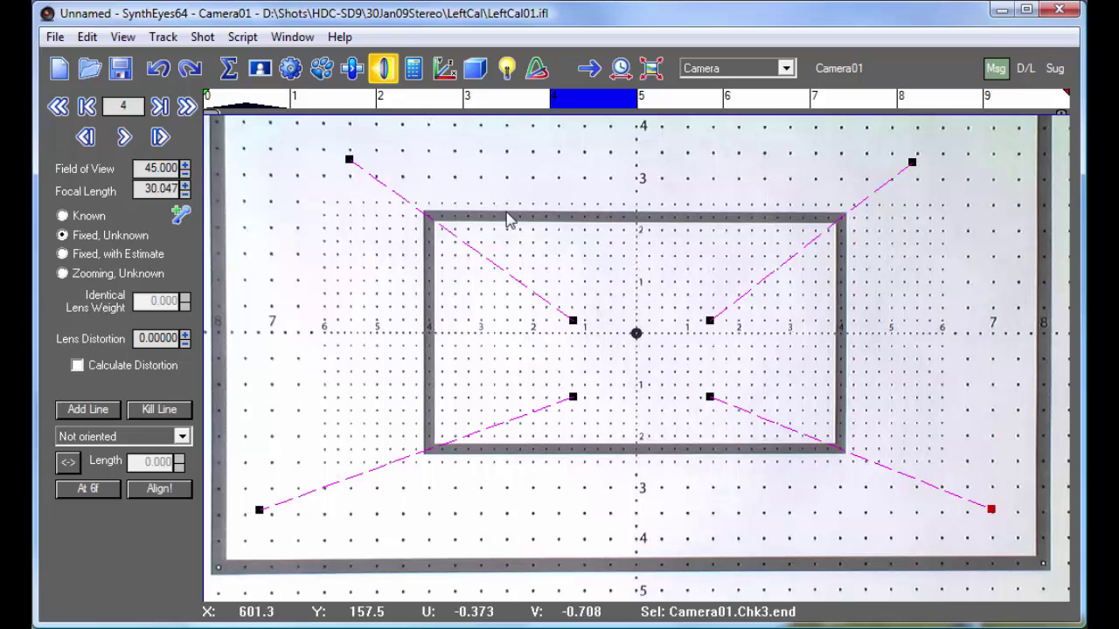
- On frame 0, extend the upper-left line's inner end through its rectangle corner, past the centre to the rectangle's bottom edge
{"action": "left_click", "coordinate": [263, 100]}
{"action": "scroll", "coordinate": [686, 384], "scroll_direction": "up", "scroll_amount": 2}
{"action": "scroll", "coordinate": [678, 384], "scroll_direction": "up", "scroll_amount": 2}
{"action": "scroll", "coordinate": [656, 371], "scroll_direction": "down", "scroll_amount": 1}
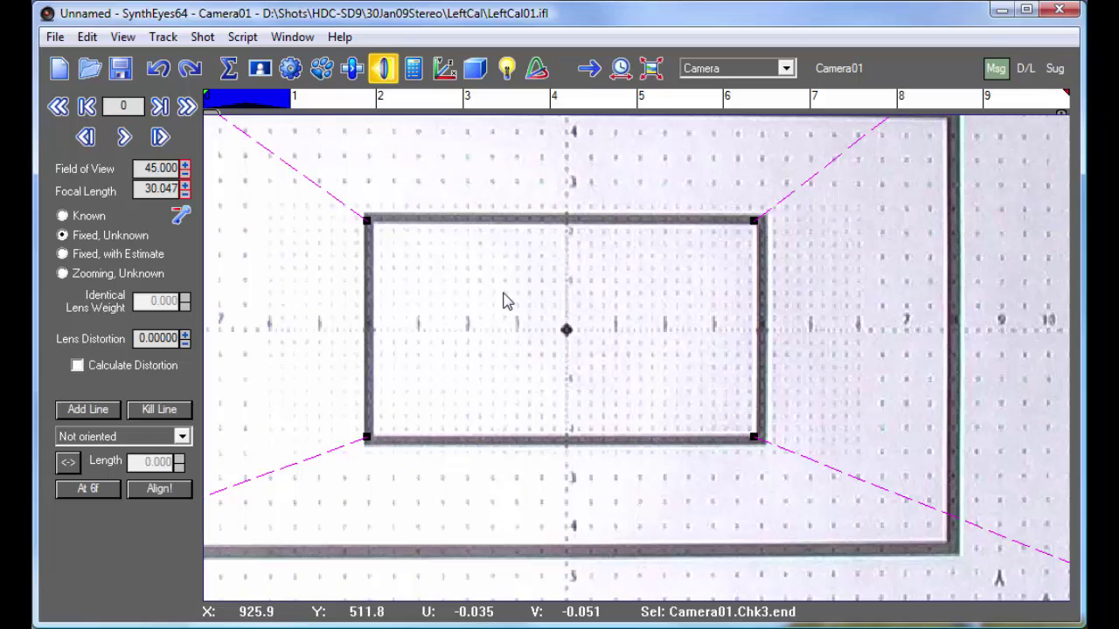
{"action": "middle_click_drag", "start_coordinate": [507, 302], "coordinate": [595, 288]}
{"action": "scroll", "coordinate": [607, 292], "scroll_direction": "up", "scroll_amount": 2}
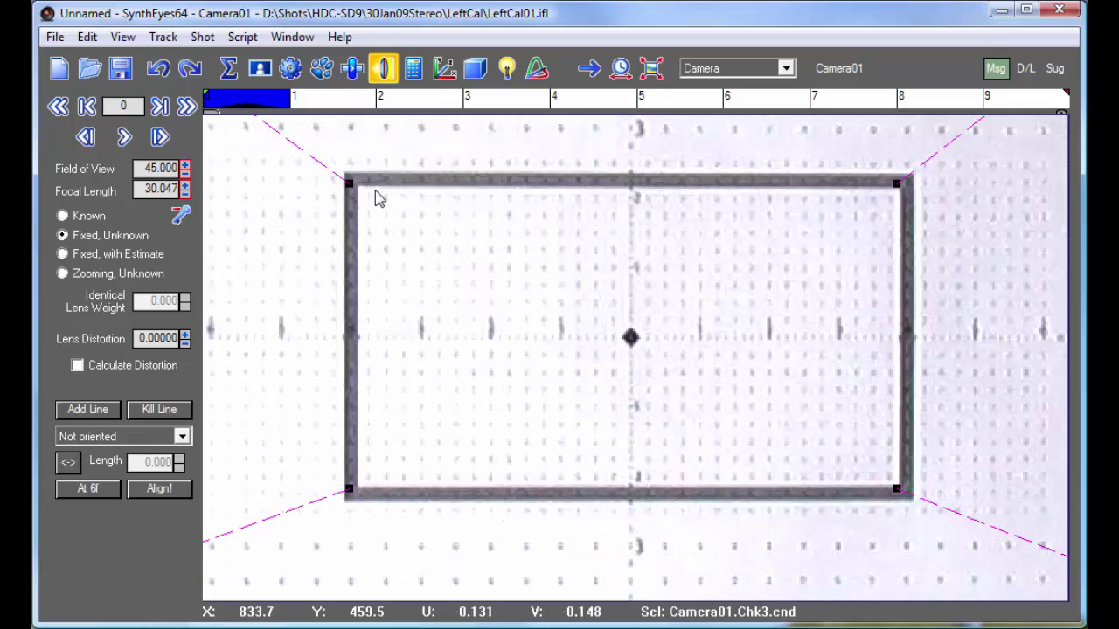
{"action": "left_click_drag", "start_coordinate": [351, 181], "coordinate": [799, 498]}
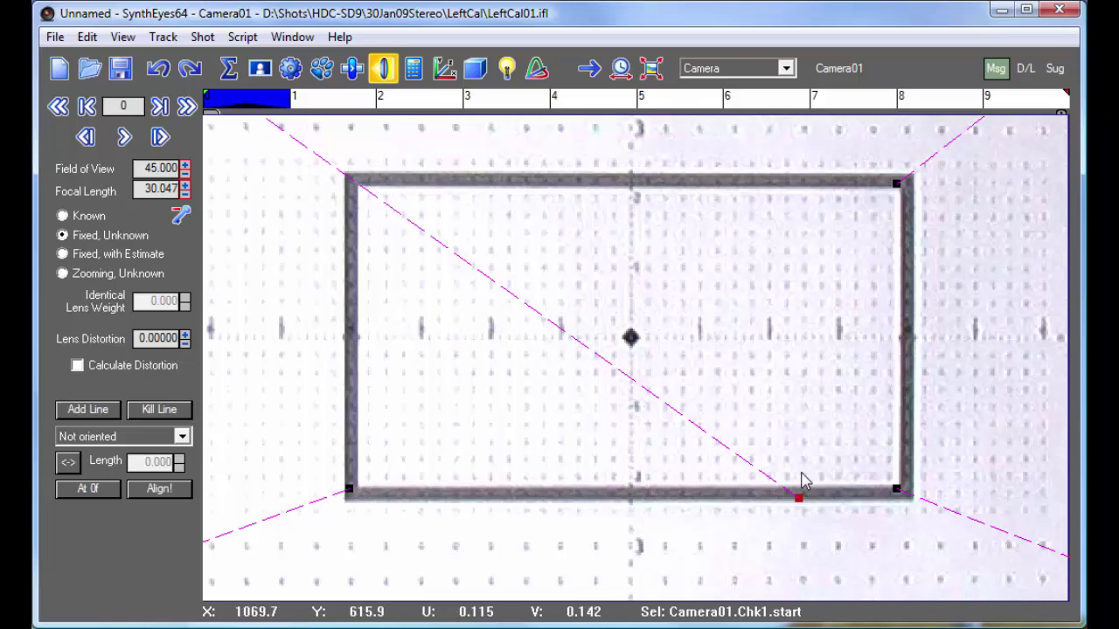
{"action": "left_click_drag", "start_coordinate": [797, 498], "coordinate": [805, 505]}
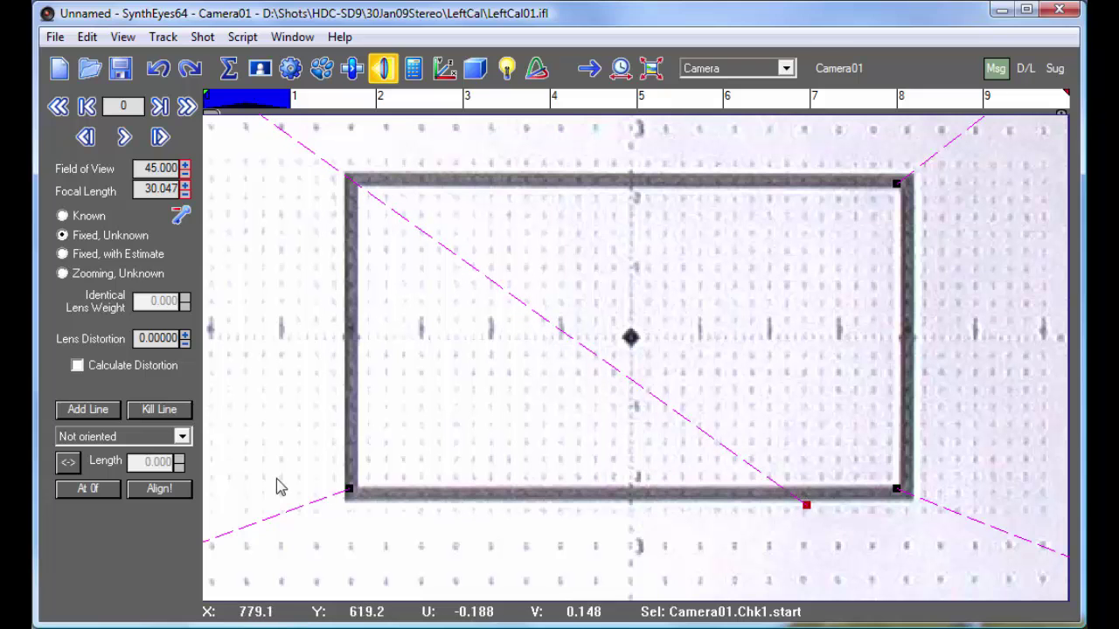
- Extend the inner ends of the other three lines through their rectangle corners so they cross near the grid's centre
{"action": "left_click_drag", "start_coordinate": [350, 489], "coordinate": [715, 364]}
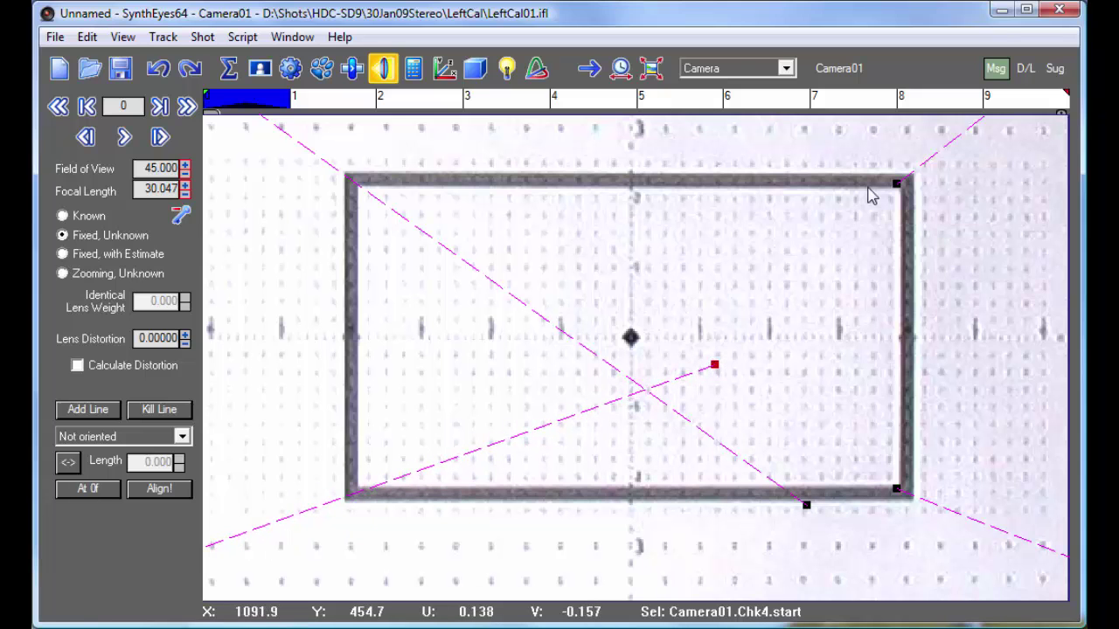
{"action": "left_click_drag", "start_coordinate": [895, 182], "coordinate": [503, 500]}
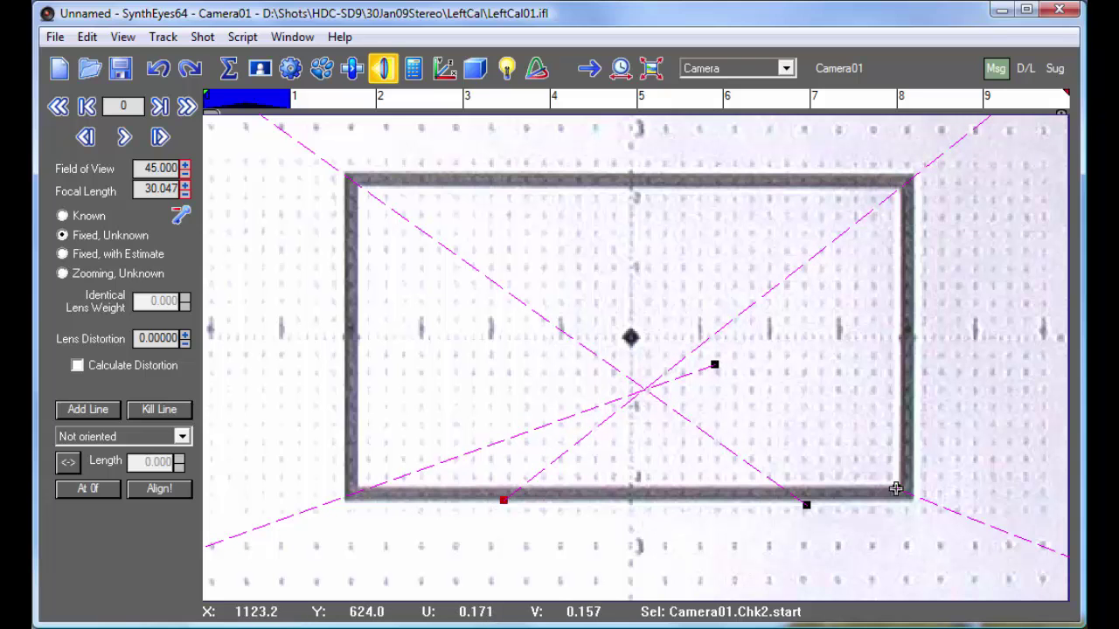
{"action": "left_click_drag", "start_coordinate": [895, 489], "coordinate": [541, 346]}
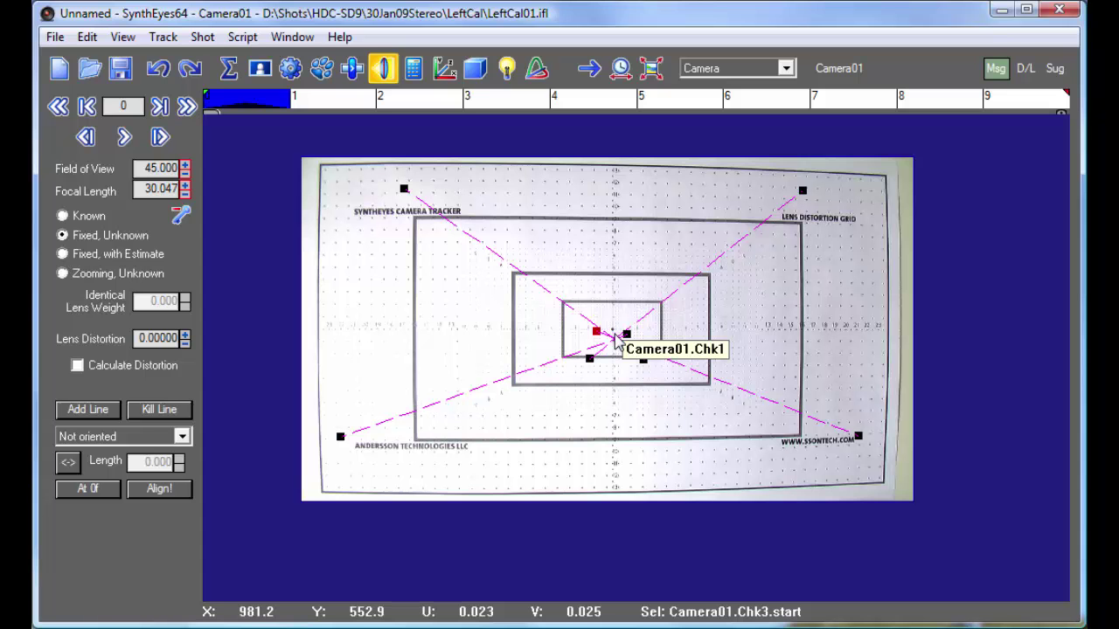
{"action": "scroll", "coordinate": [603, 345], "scroll_direction": "up", "scroll_amount": 3}
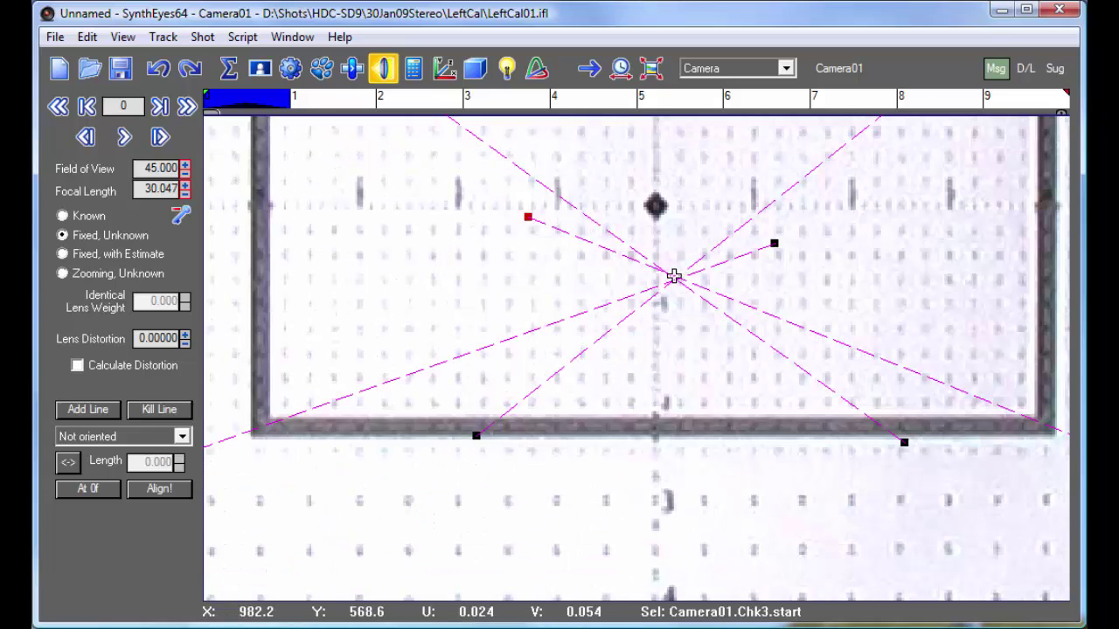
- Open the Image Preparation Setup for the calibration shot, reposition its window and make it taller
{"action": "scroll", "coordinate": [674, 276], "scroll_direction": "down", "scroll_amount": 4}
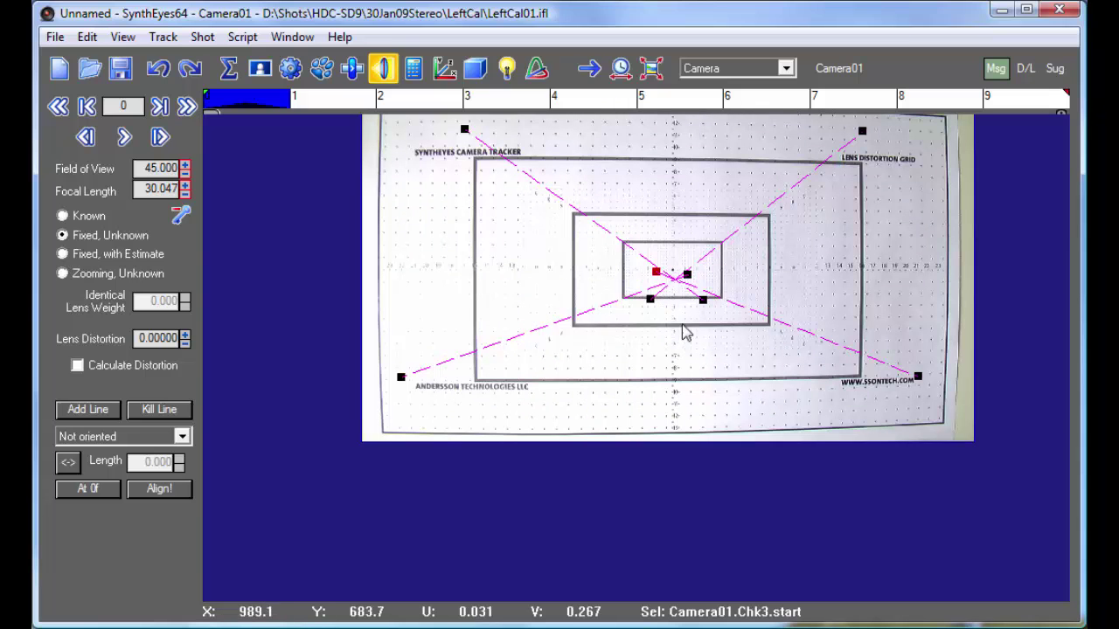
{"action": "middle_click_drag", "start_coordinate": [679, 333], "coordinate": [622, 395]}
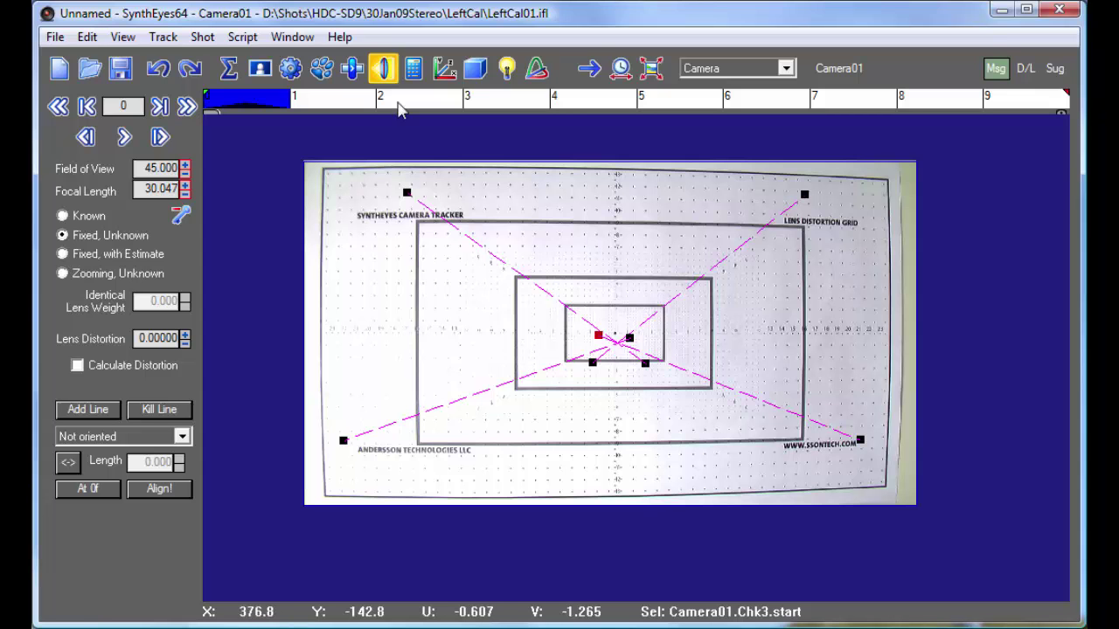
{"action": "mouse_move", "coordinate": [354, 112]}
{"action": "left_mouse_down"}
{"action": "mouse_move", "coordinate": [714, 125]}
{"action": "mouse_move", "coordinate": [372, 115]}
{"action": "left_mouse_up"}
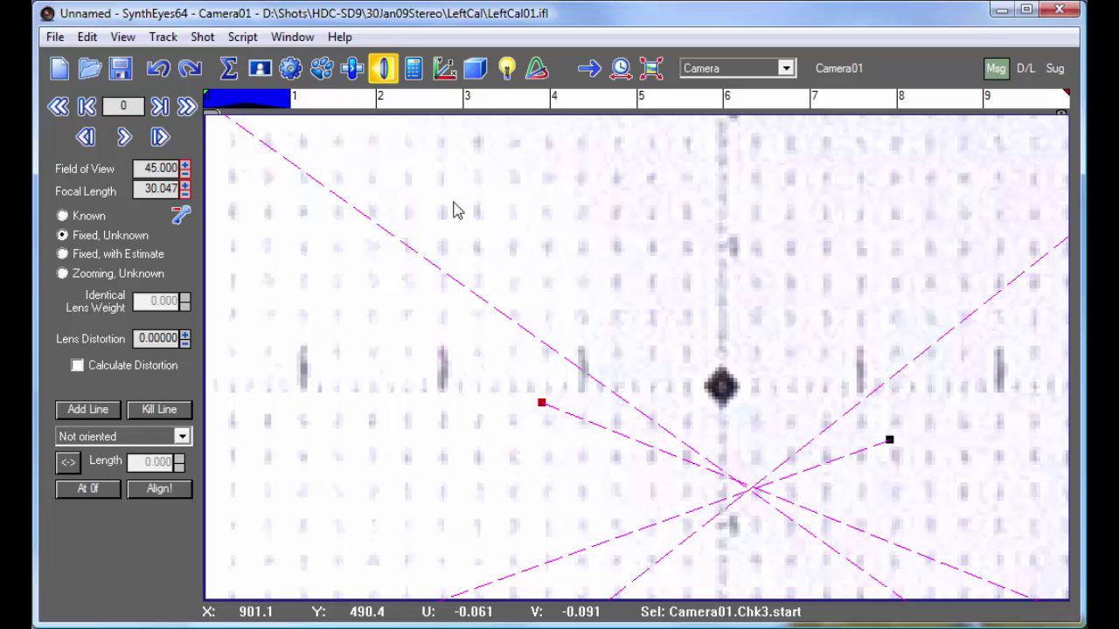
{"action": "key", "text": "p"}
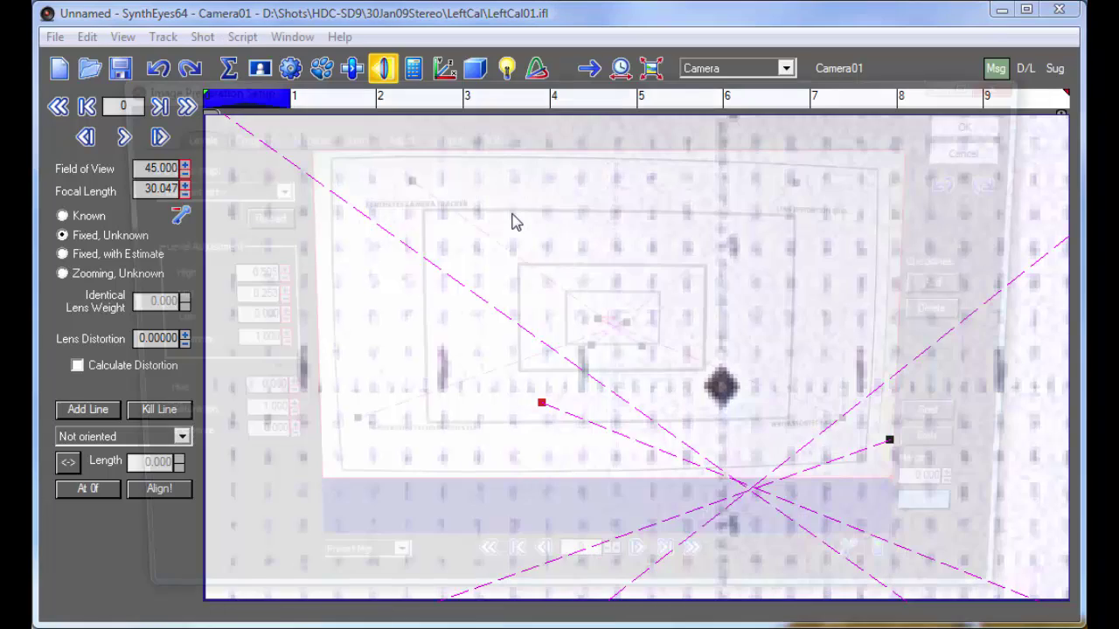
{"action": "left_click_drag", "start_coordinate": [448, 90], "coordinate": [435, 51]}
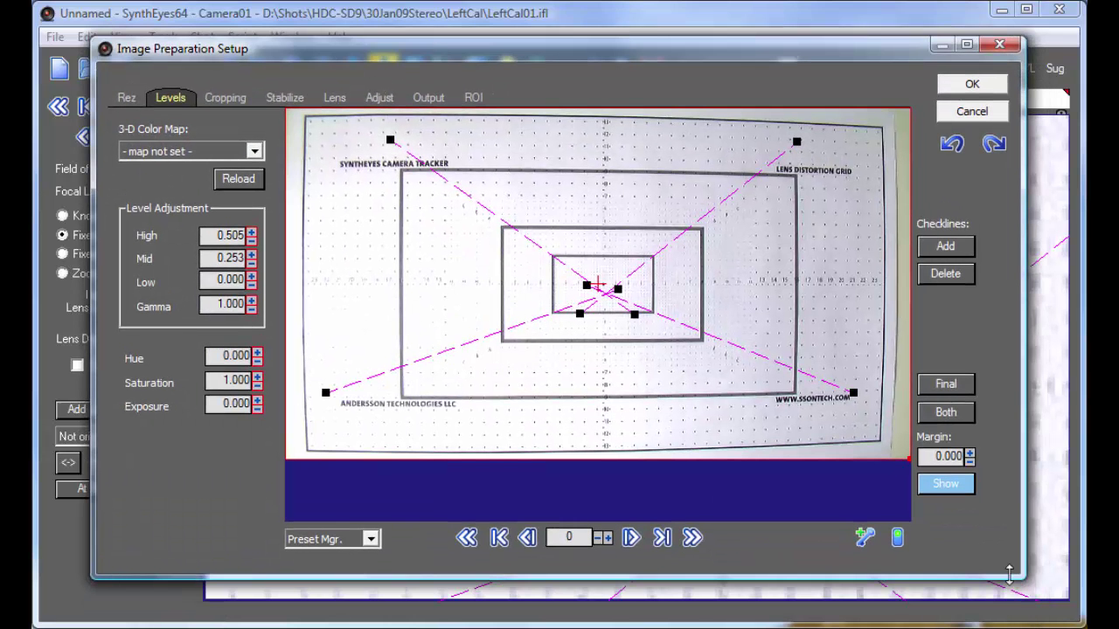
{"action": "left_click_drag", "start_coordinate": [1010, 572], "coordinate": [1011, 595]}
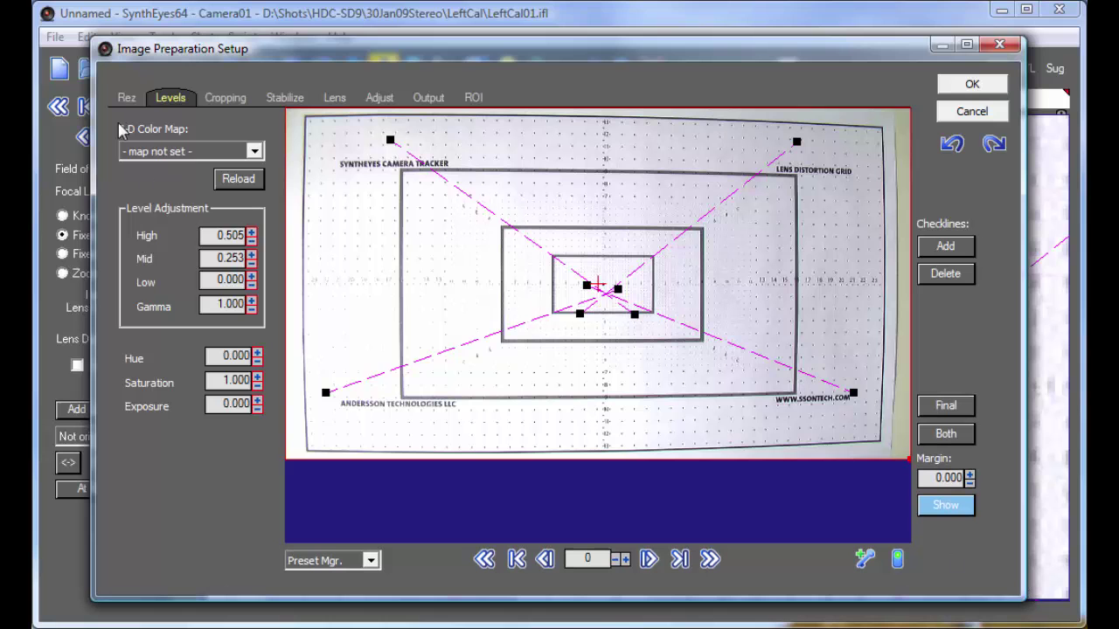
- Set the image's Effective Center in the cropping settings to 0.025 horizontally and 0.056 vertically, maintaining the original aspect
{"action": "left_click", "coordinate": [225, 99]}
{"action": "double_click", "coordinate": [153, 299]}
{"action": "type", "text": "0.025"}
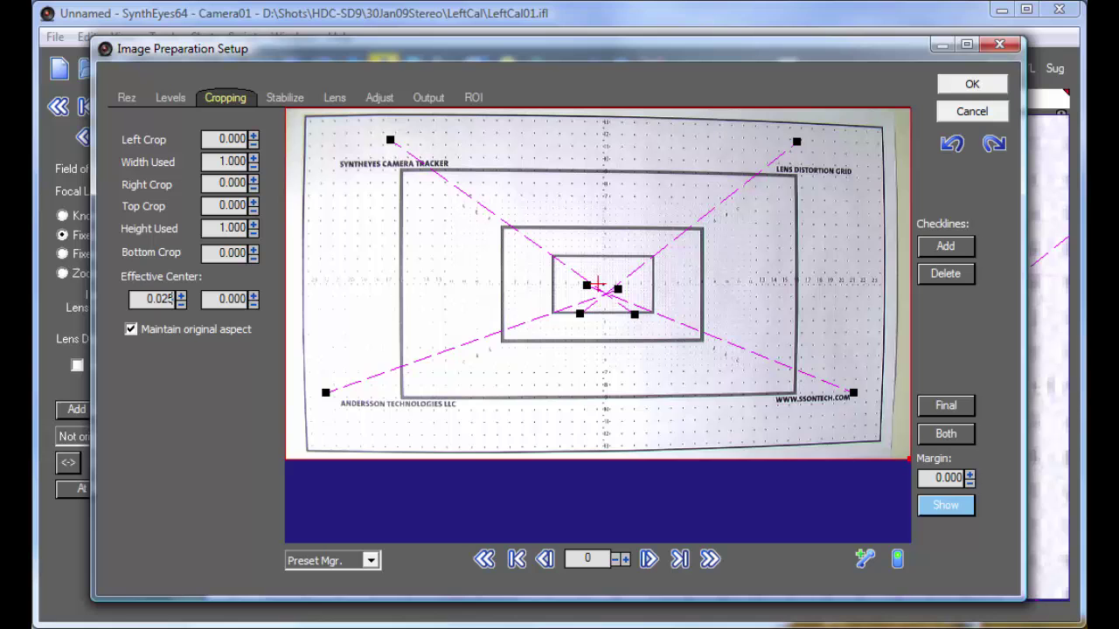
{"action": "key", "text": "Tab"}
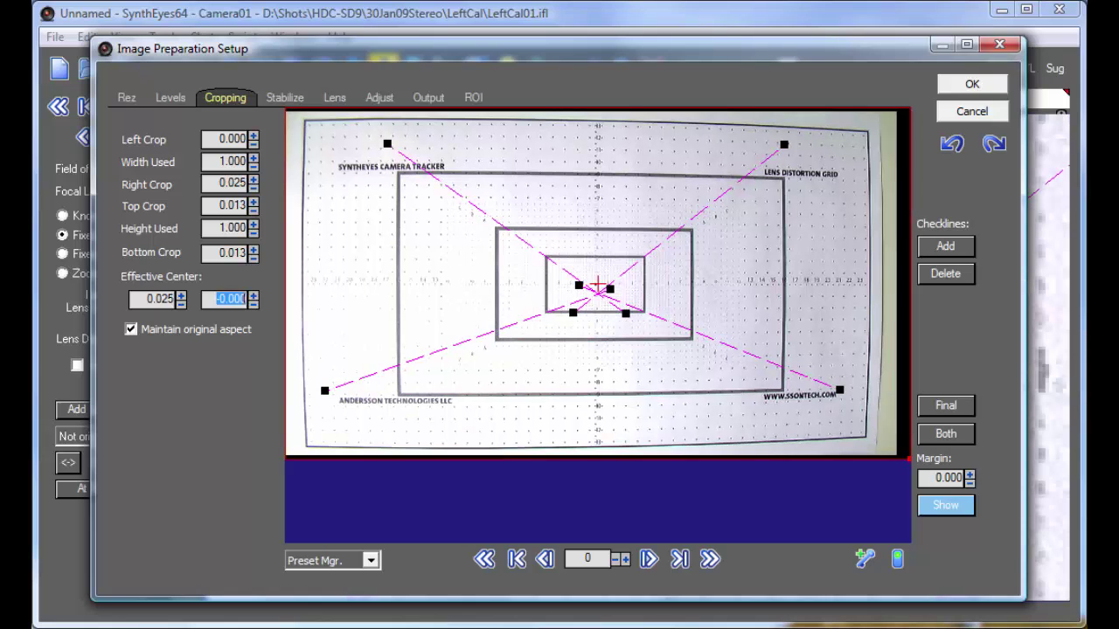
{"action": "key", "text": "BackSpace"}
{"action": "type", "text": "0.056"}
{"action": "key", "text": "Return"}
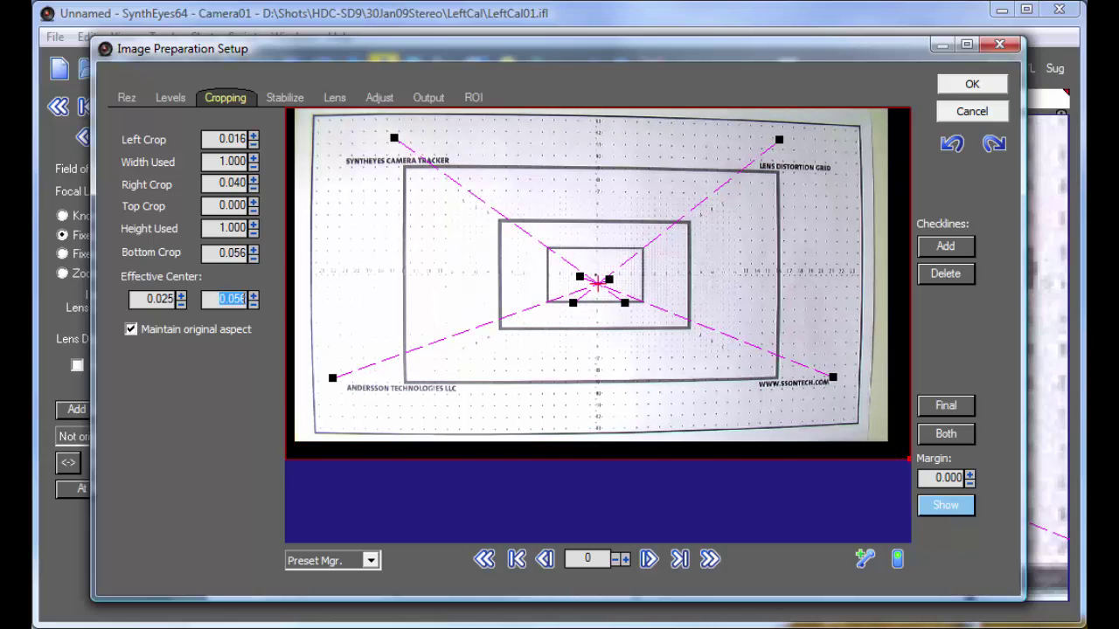
- In the lens settings, add a checkline along the bottom edge of the grid's outermost border between its two lower corners
{"action": "left_click", "coordinate": [263, 150]}
{"action": "mouse_move", "coordinate": [619, 559]}
{"action": "left_mouse_down"}
{"action": "mouse_move", "coordinate": [620, 546]}
{"action": "mouse_move", "coordinate": [623, 566]}
{"action": "left_mouse_up"}
{"action": "left_click", "coordinate": [332, 100]}
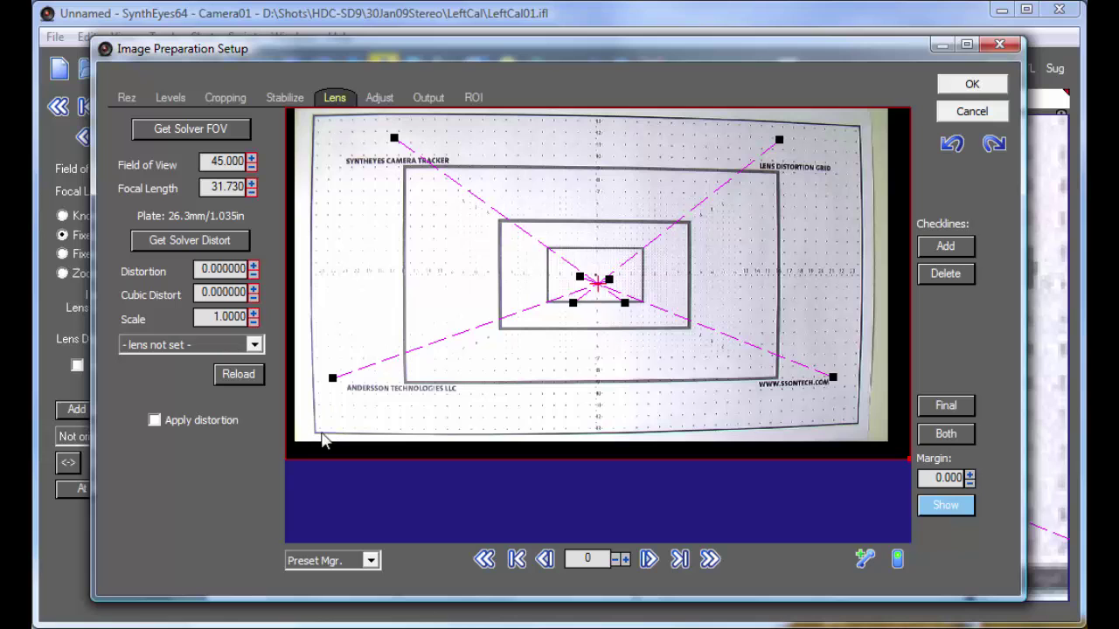
{"action": "left_click", "coordinate": [940, 249]}
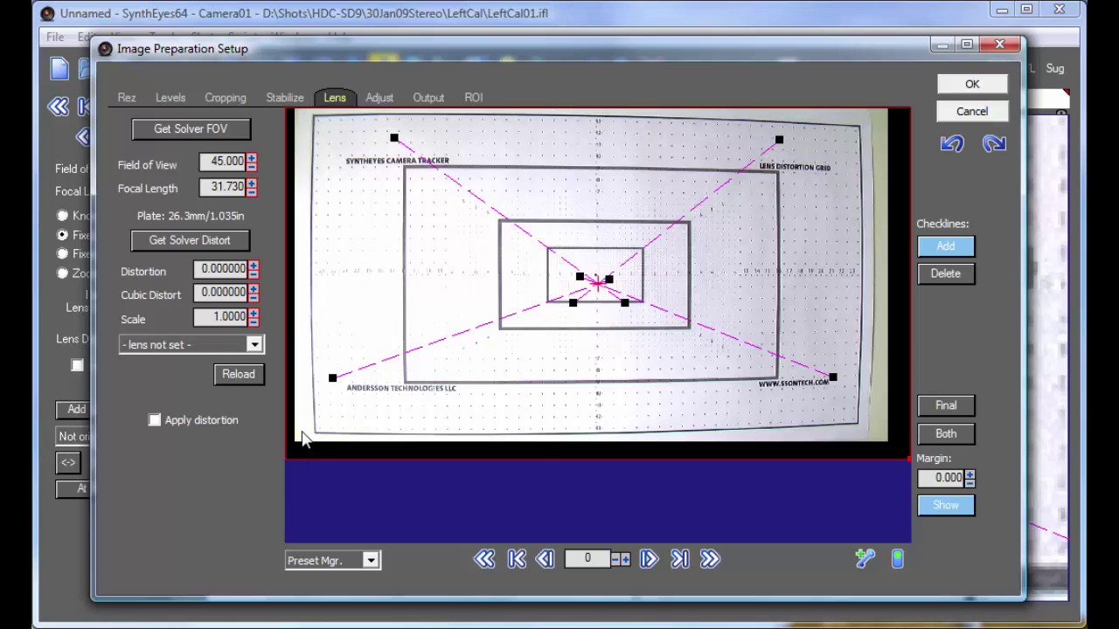
{"action": "mouse_move", "coordinate": [301, 431]}
{"action": "left_mouse_down"}
{"action": "mouse_move", "coordinate": [852, 432]}
{"action": "mouse_move", "coordinate": [863, 422]}
{"action": "left_mouse_up"}
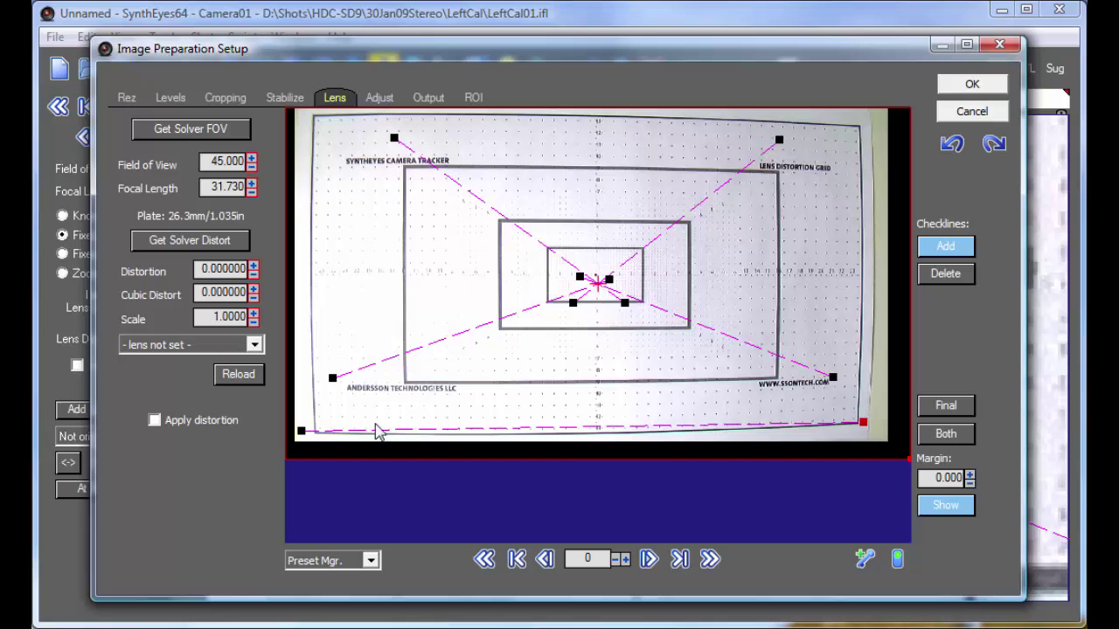
{"action": "left_click", "coordinate": [301, 431]}
{"action": "left_click_drag", "start_coordinate": [300, 431], "coordinate": [304, 433]}
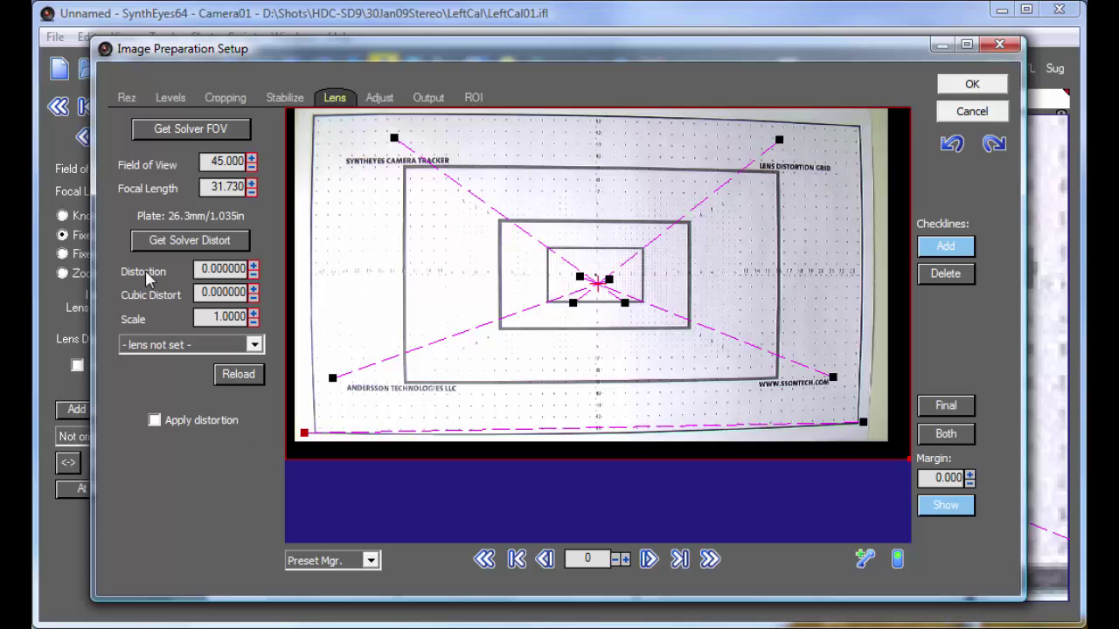
- Try a Distortion of -0.011 and a Cubic Distort of 0.0005 to straighten the border's bottom edge against the checkline
{"action": "left_click", "coordinate": [253, 266]}
{"action": "left_click_drag", "start_coordinate": [252, 269], "coordinate": [253, 281]}
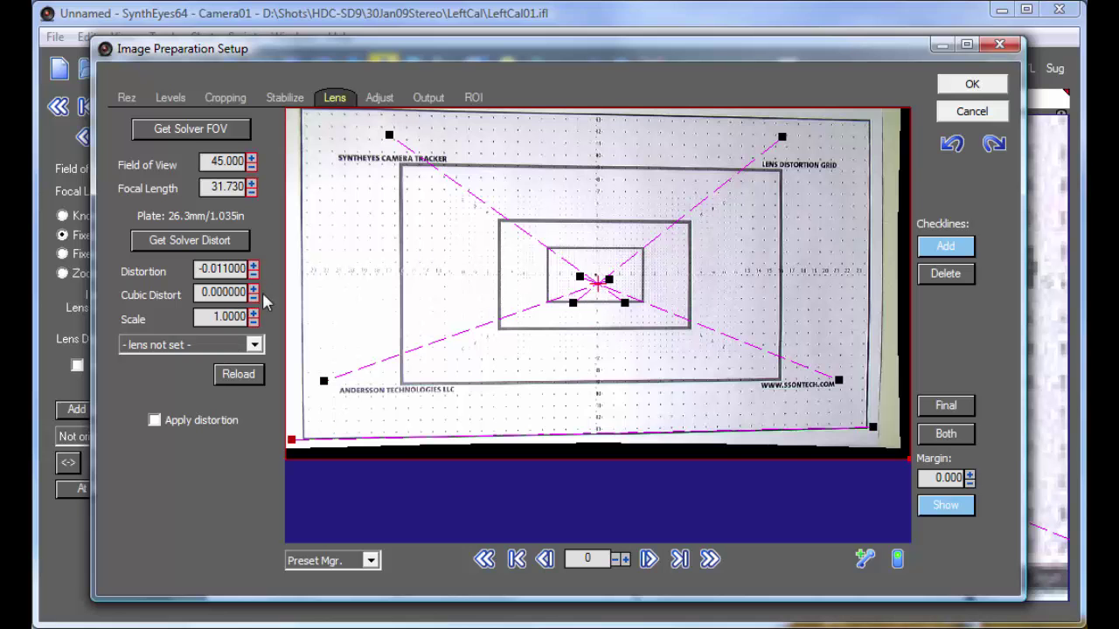
{"action": "left_click_drag", "start_coordinate": [252, 292], "coordinate": [253, 285]}
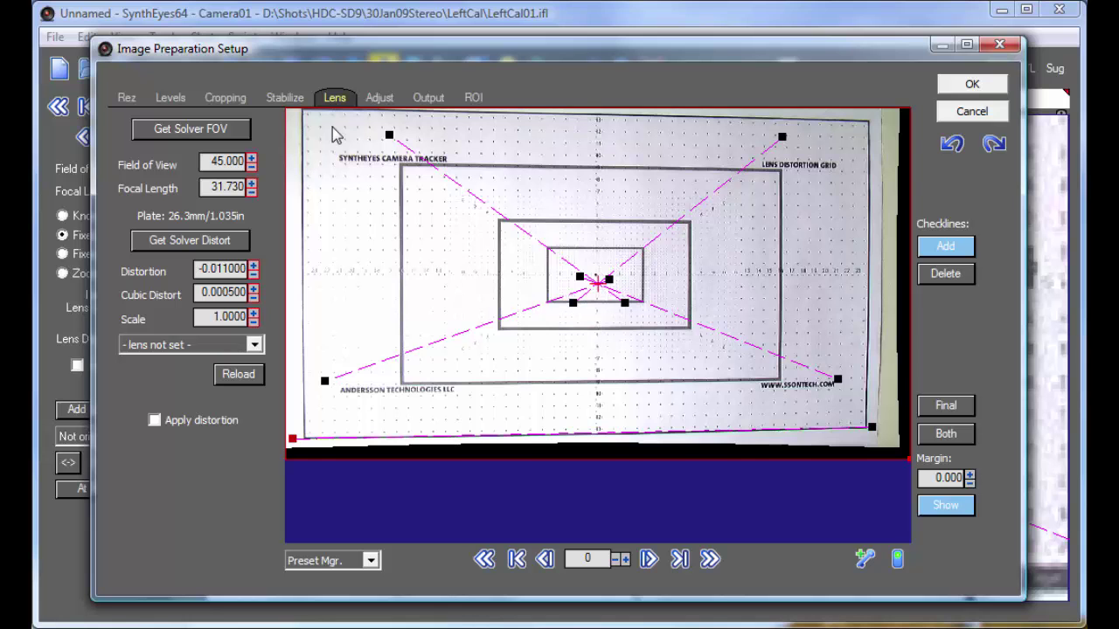
- Step through the frames up to frame 6, comparing the rectangles' corners with the diagonal checklines under the current distortion
{"action": "left_click", "coordinate": [626, 559]}
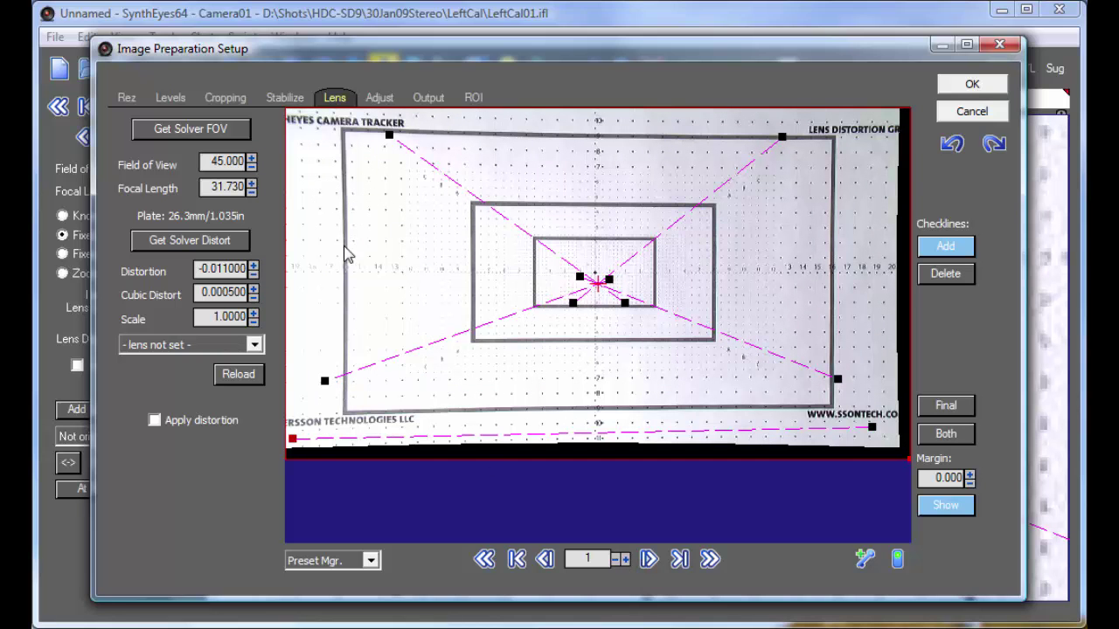
{"action": "left_click", "coordinate": [625, 560]}
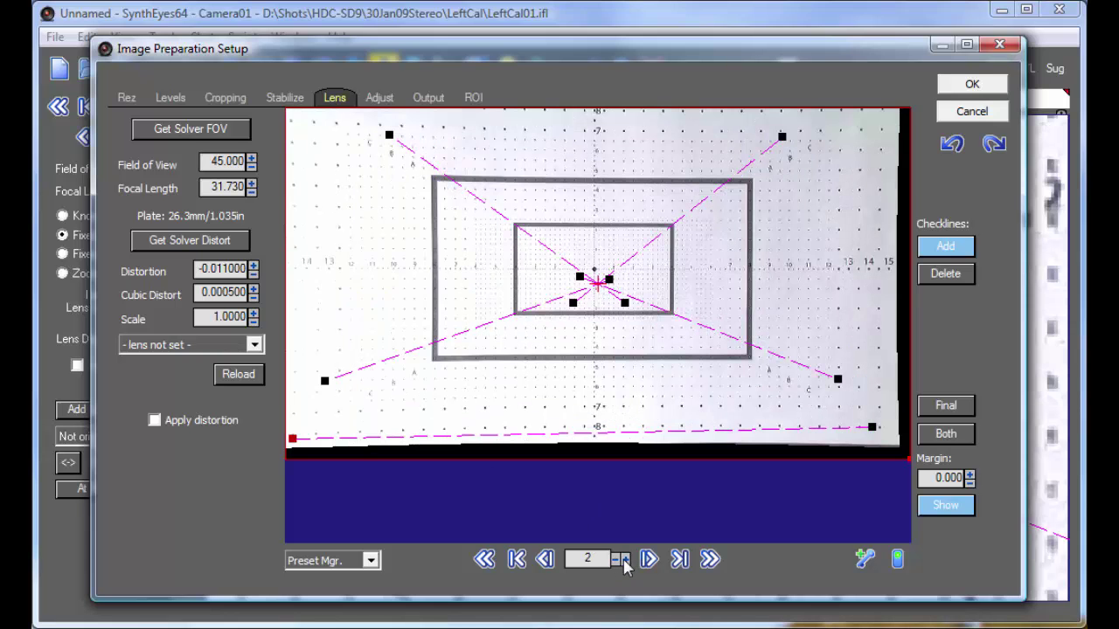
{"action": "left_click", "coordinate": [625, 559]}
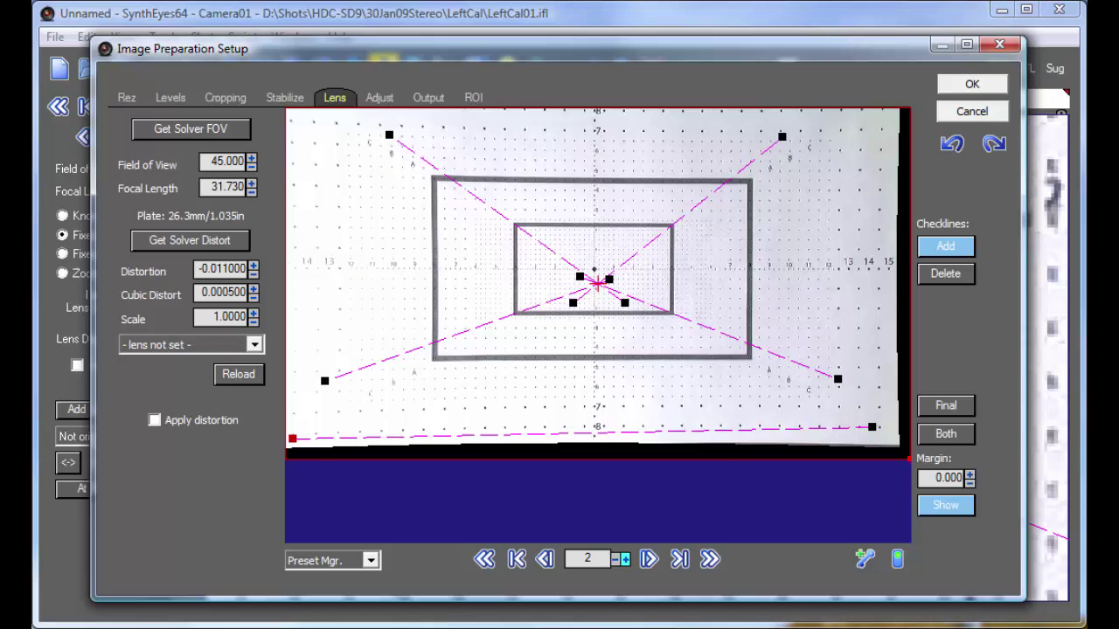
{"action": "left_click", "coordinate": [617, 564]}
{"action": "left_click", "coordinate": [617, 563]}
{"action": "left_click", "coordinate": [617, 563]}
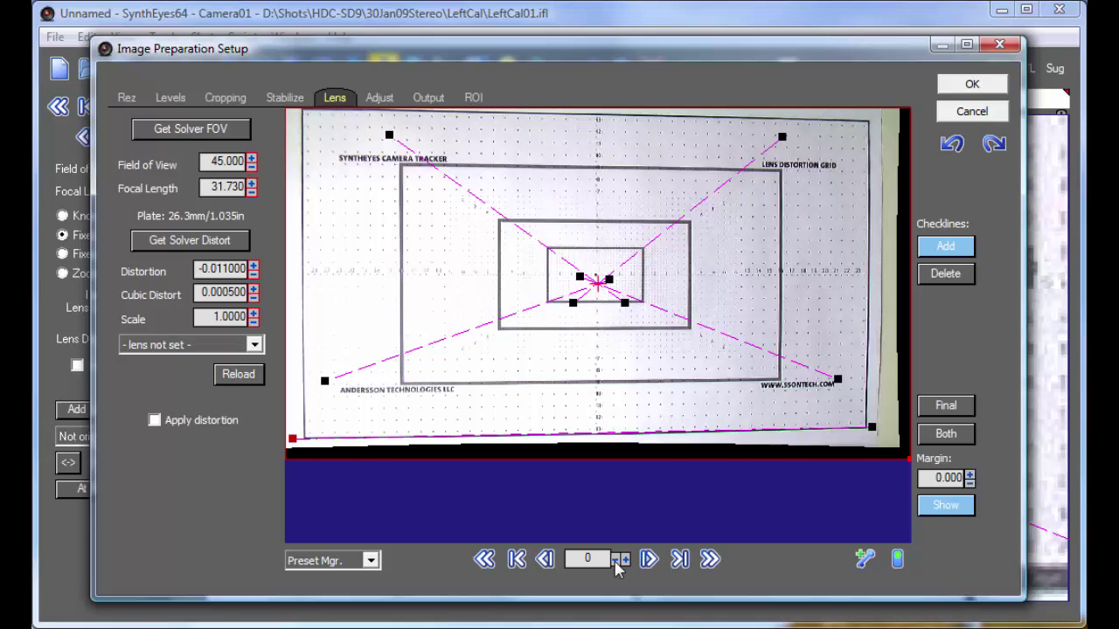
{"action": "left_click", "coordinate": [619, 561]}
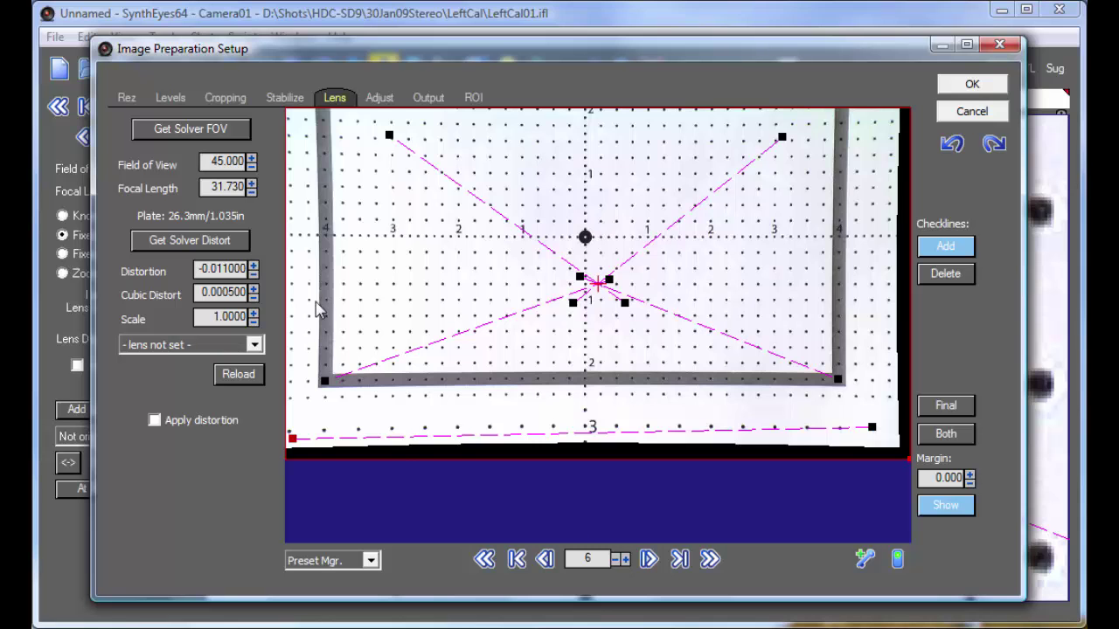
- Reset both distortion values to zero, and on frame 0 set Distortion to -0.002 and Cubic Distort to -0.0034
{"action": "right_click", "coordinate": [253, 271]}
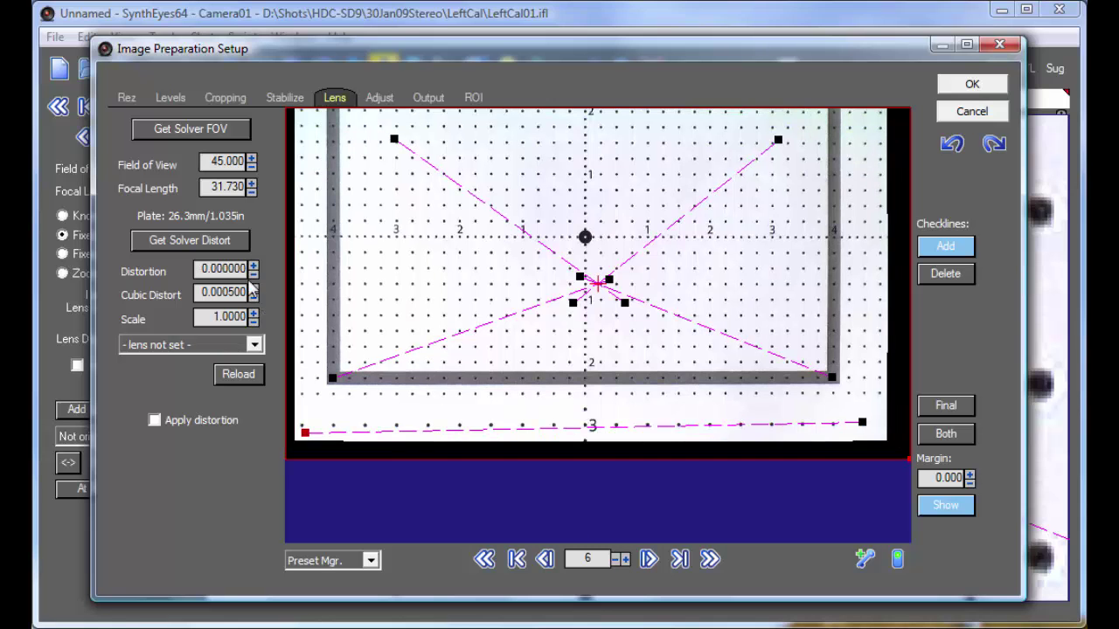
{"action": "right_click", "coordinate": [252, 295]}
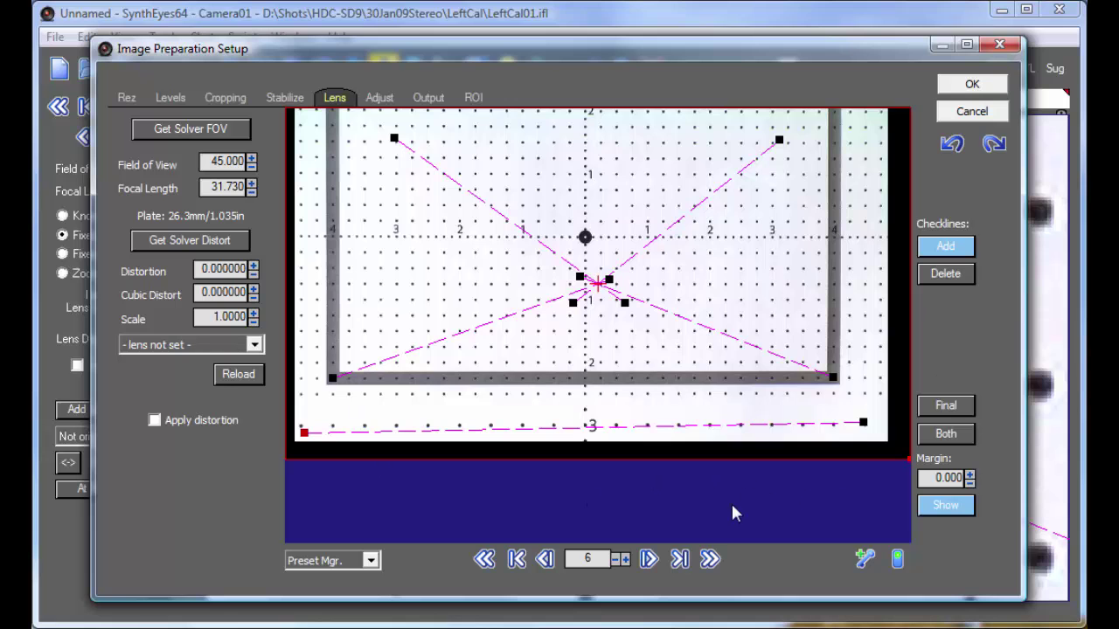
{"action": "left_click", "coordinate": [615, 559]}
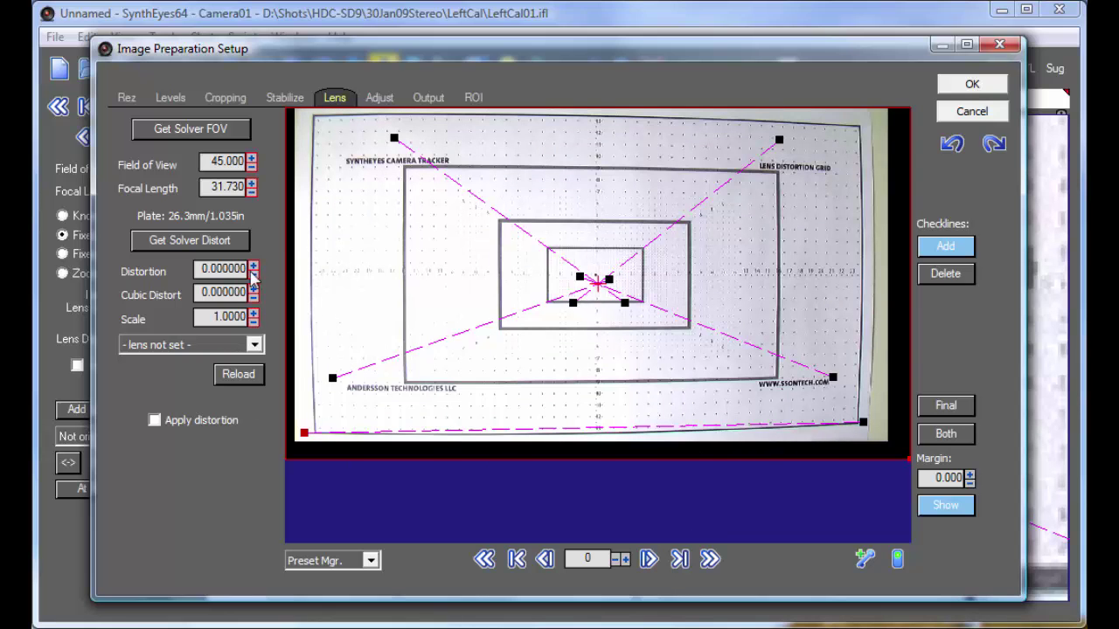
{"action": "mouse_move", "coordinate": [252, 267]}
{"action": "left_mouse_down"}
{"action": "mouse_move", "coordinate": [252, 255]}
{"action": "mouse_move", "coordinate": [253, 270]}
{"action": "left_mouse_up"}
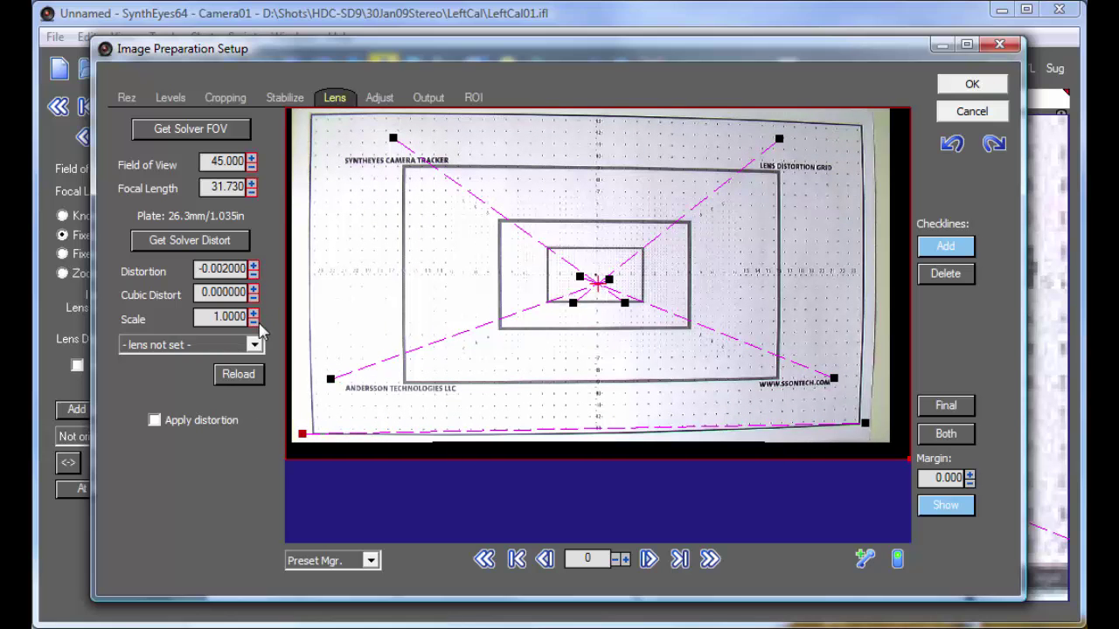
{"action": "left_click_drag", "start_coordinate": [253, 292], "coordinate": [256, 300]}
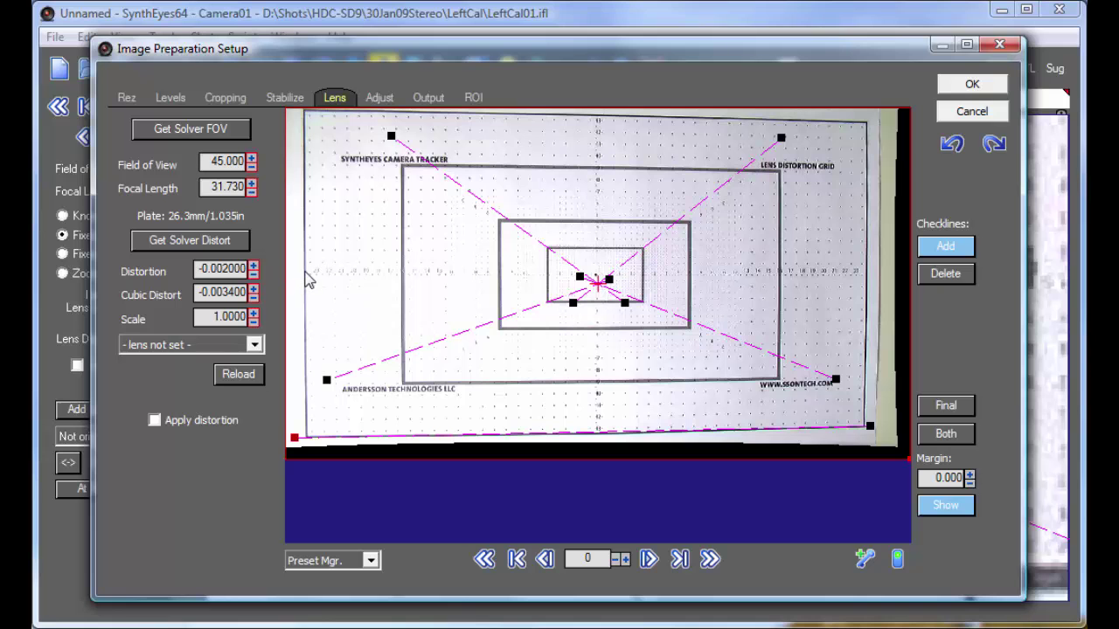
- Add a horizontal checkline across the outermost border at mid-height, and set the lens Field of View to 55
{"action": "mouse_move", "coordinate": [304, 271]}
{"action": "left_mouse_down"}
{"action": "mouse_move", "coordinate": [482, 285]}
{"action": "mouse_move", "coordinate": [867, 271]}
{"action": "left_mouse_up"}
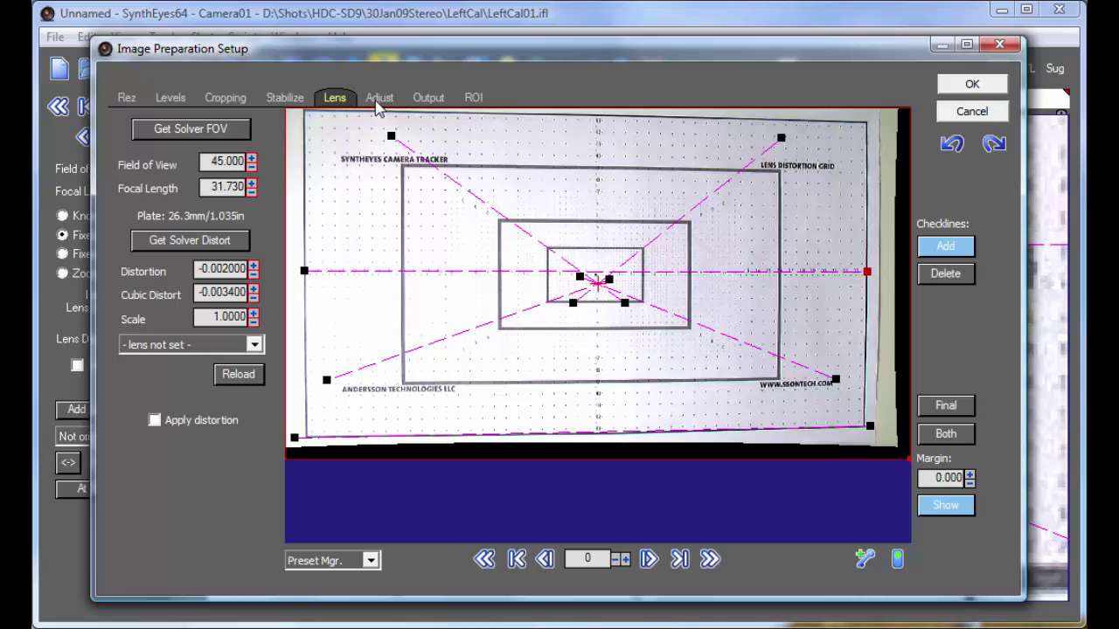
{"action": "left_click", "coordinate": [285, 99]}
{"action": "left_click", "coordinate": [333, 101]}
{"action": "double_click", "coordinate": [226, 162]}
{"action": "type", "text": "55"}
{"action": "key", "text": "Return"}
- Set the keyframed center-point motion on frame 0 to Delta U -0.012, Delta V -0.007 and Delta Zoom 1.06
{"action": "left_click", "coordinate": [421, 103]}
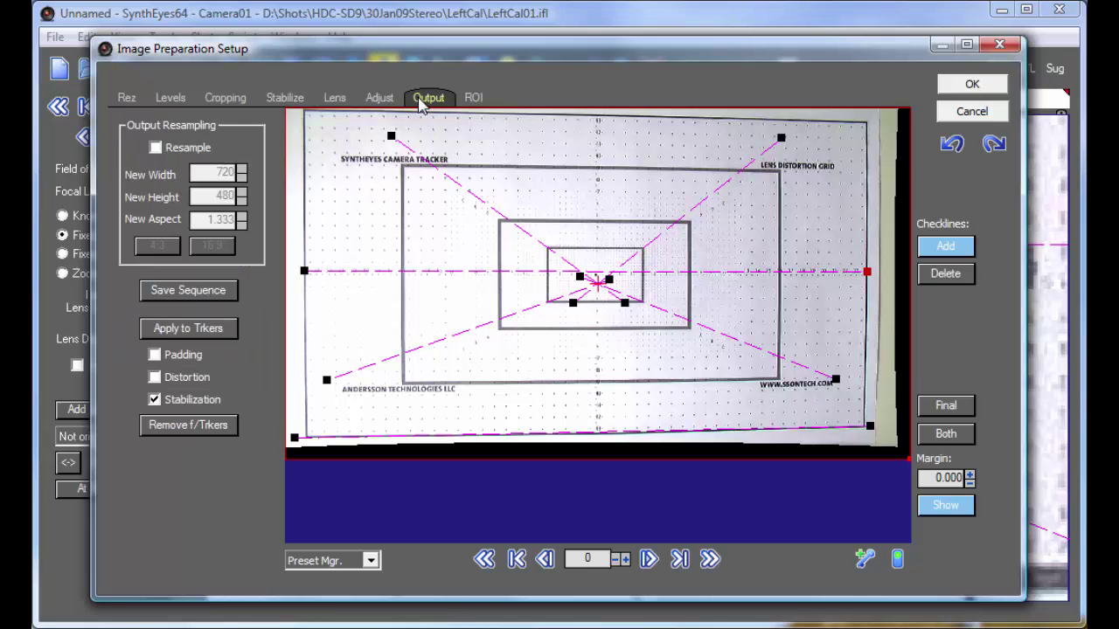
{"action": "left_click", "coordinate": [381, 99]}
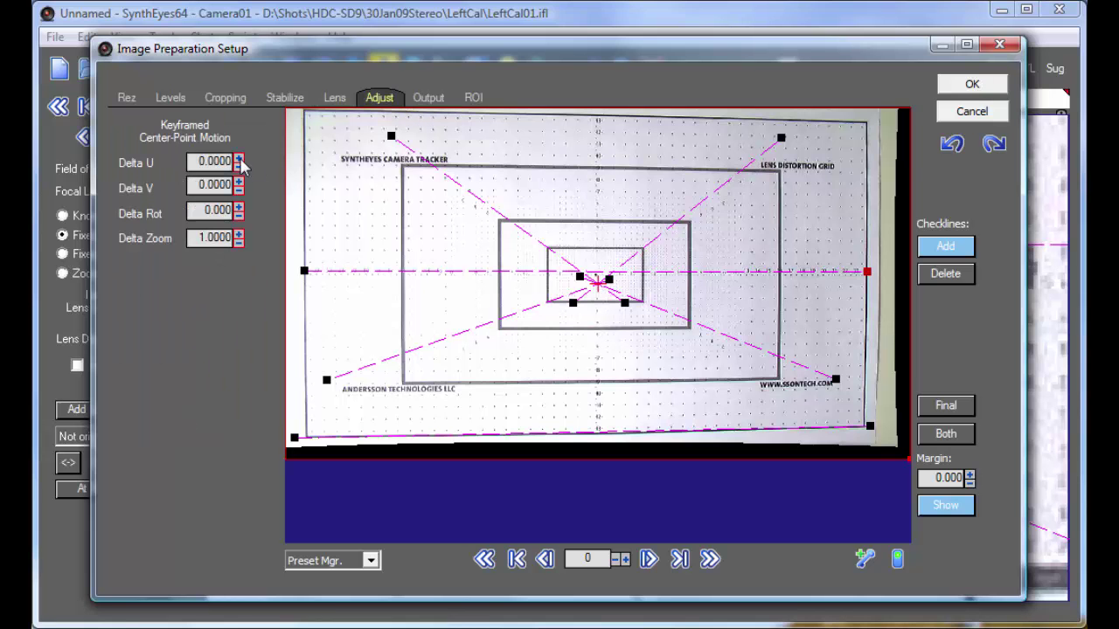
{"action": "left_click_drag", "start_coordinate": [238, 165], "coordinate": [237, 208]}
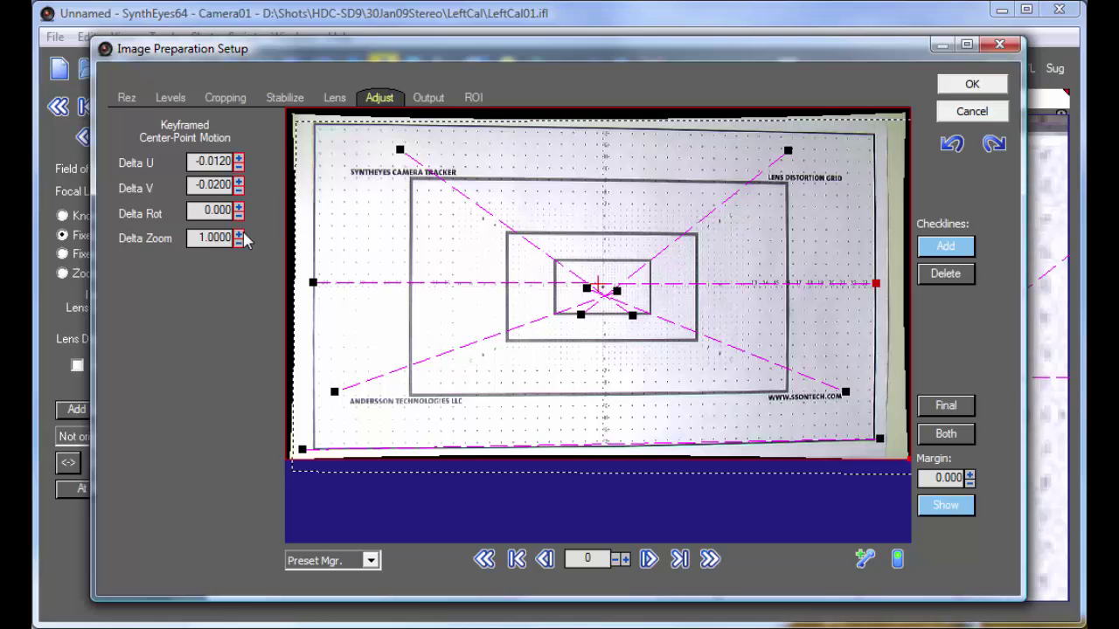
{"action": "left_click_drag", "start_coordinate": [238, 237], "coordinate": [239, 216]}
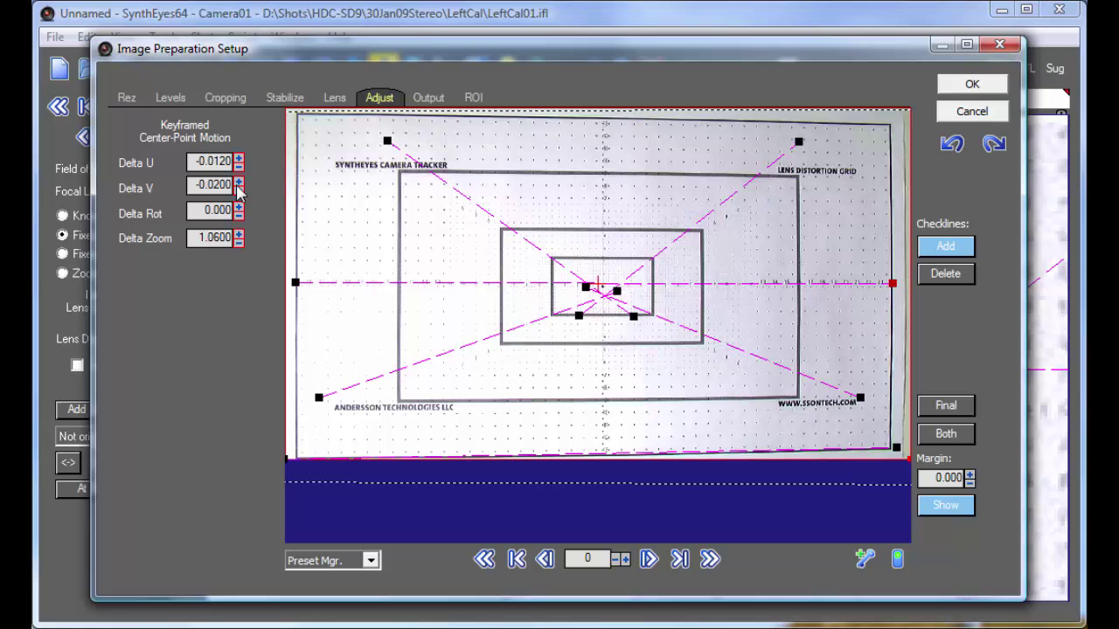
{"action": "mouse_move", "coordinate": [239, 187]}
{"action": "left_mouse_down"}
{"action": "mouse_move", "coordinate": [238, 170]}
{"action": "mouse_move", "coordinate": [241, 195]}
{"action": "left_mouse_up"}
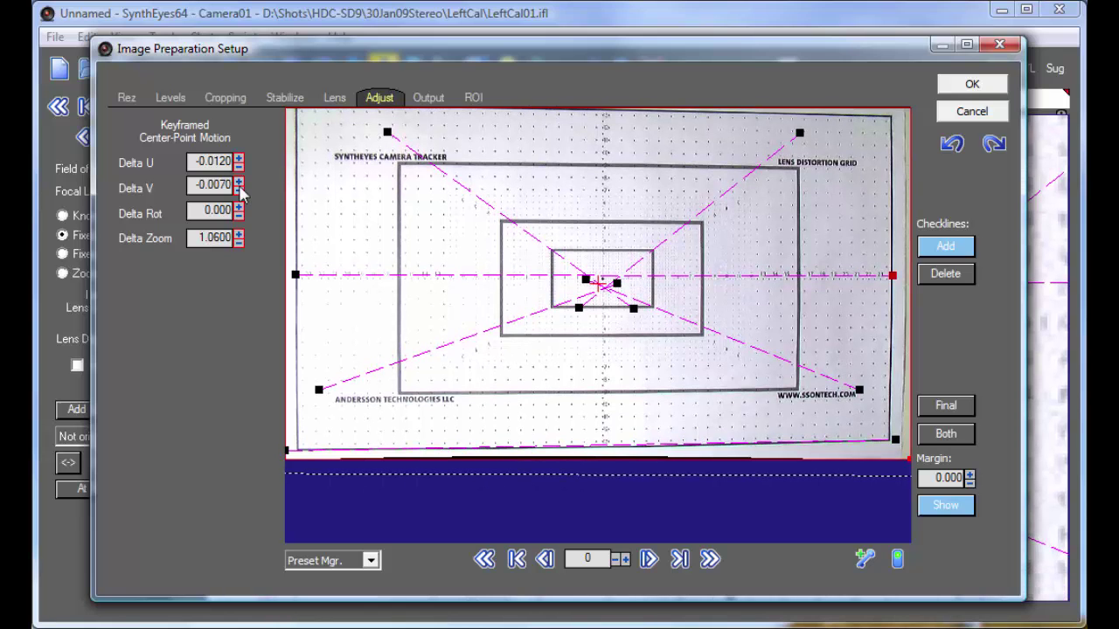